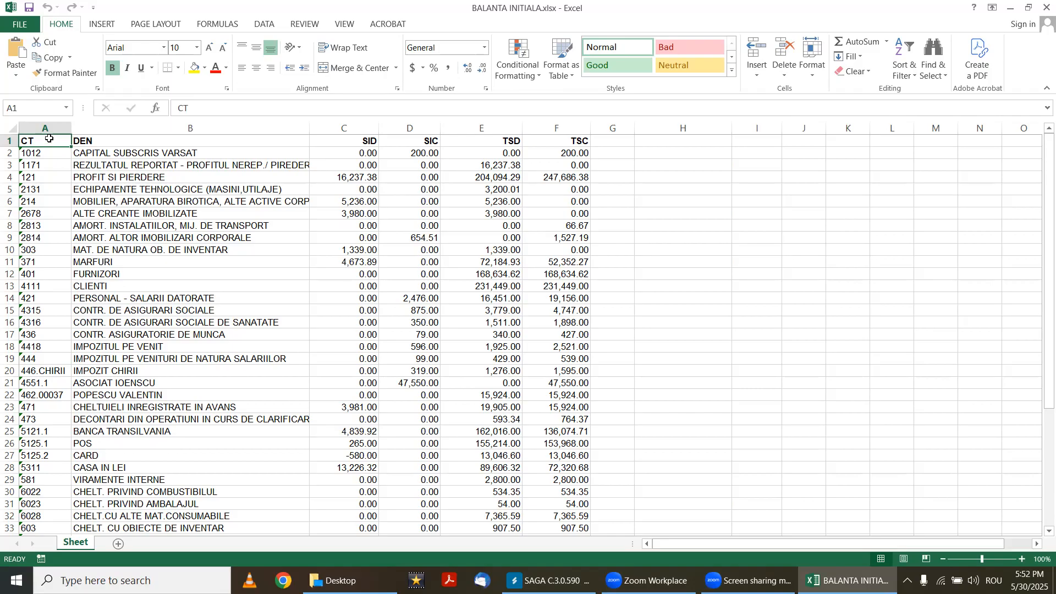
- Examine the trial balance's header row and its CT, DEN, SID and SIC columns
{"action": "left_click_drag", "start_coordinate": [36, 140], "coordinate": [580, 135]}
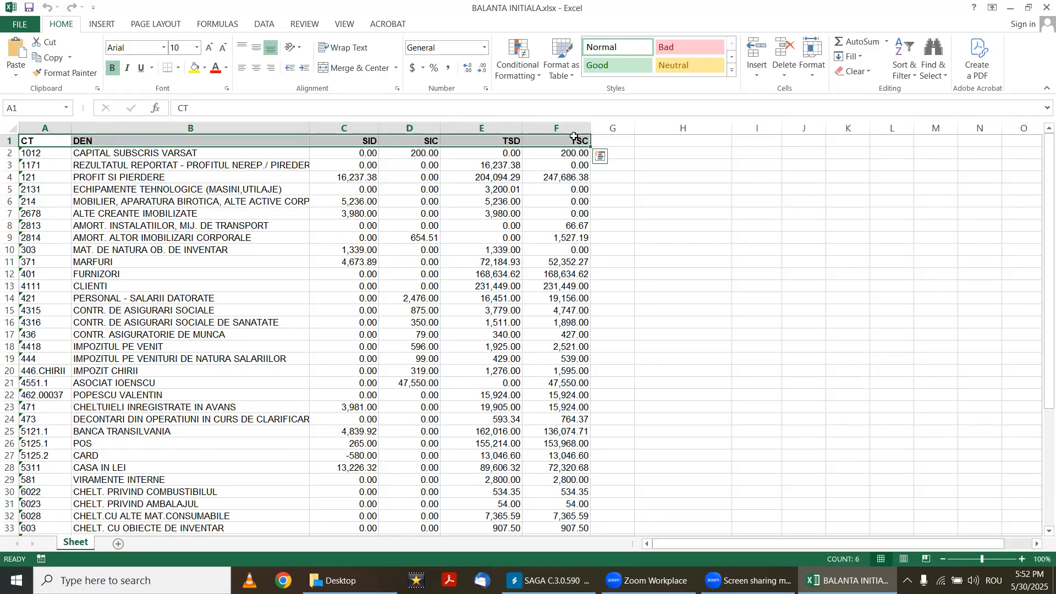
{"action": "left_click", "coordinate": [47, 143]}
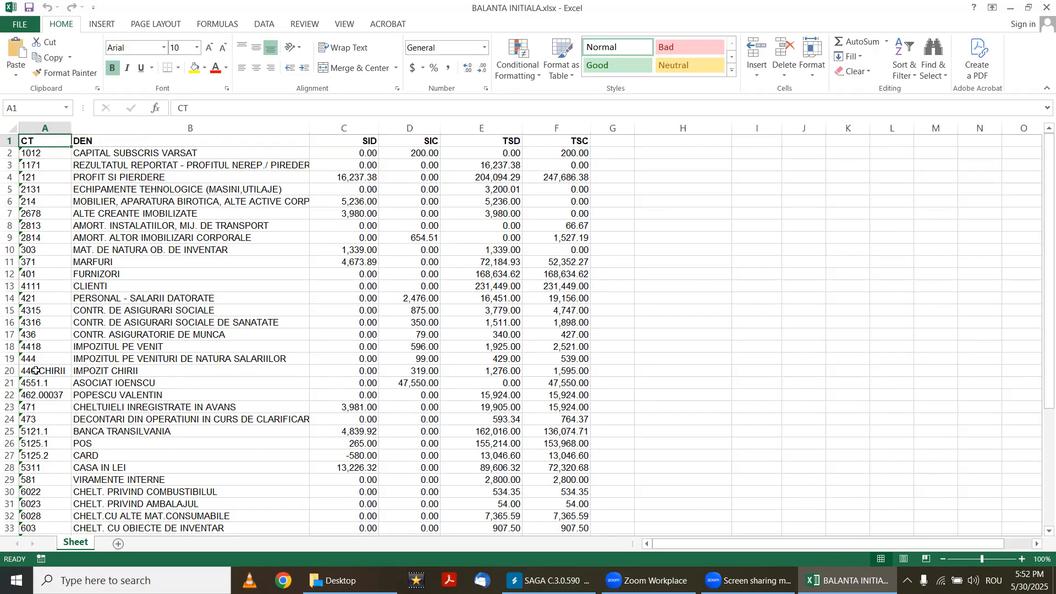
{"action": "left_click", "coordinate": [125, 131]}
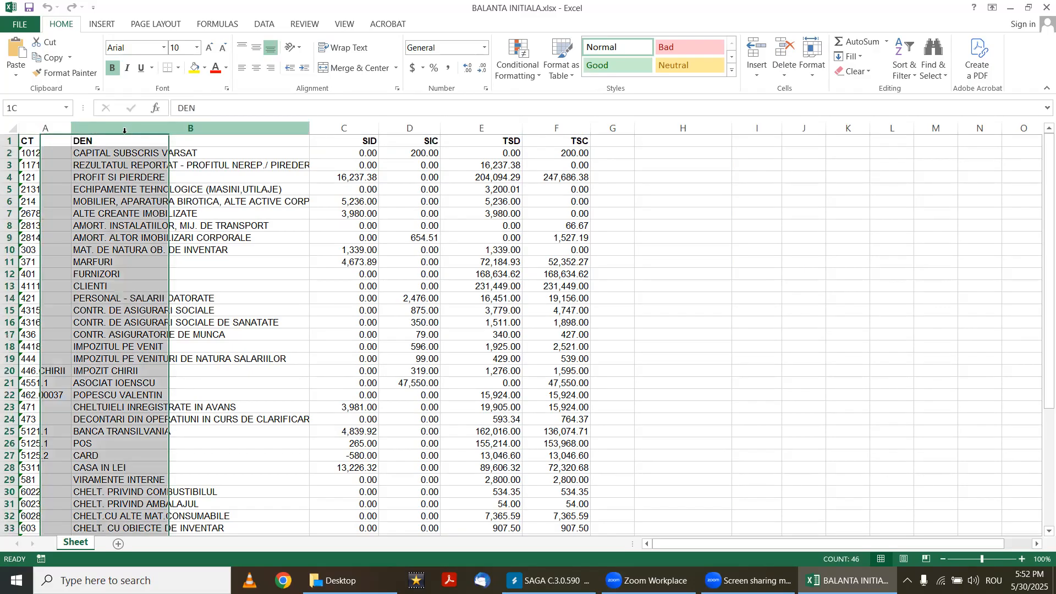
{"action": "left_click", "coordinate": [352, 125]}
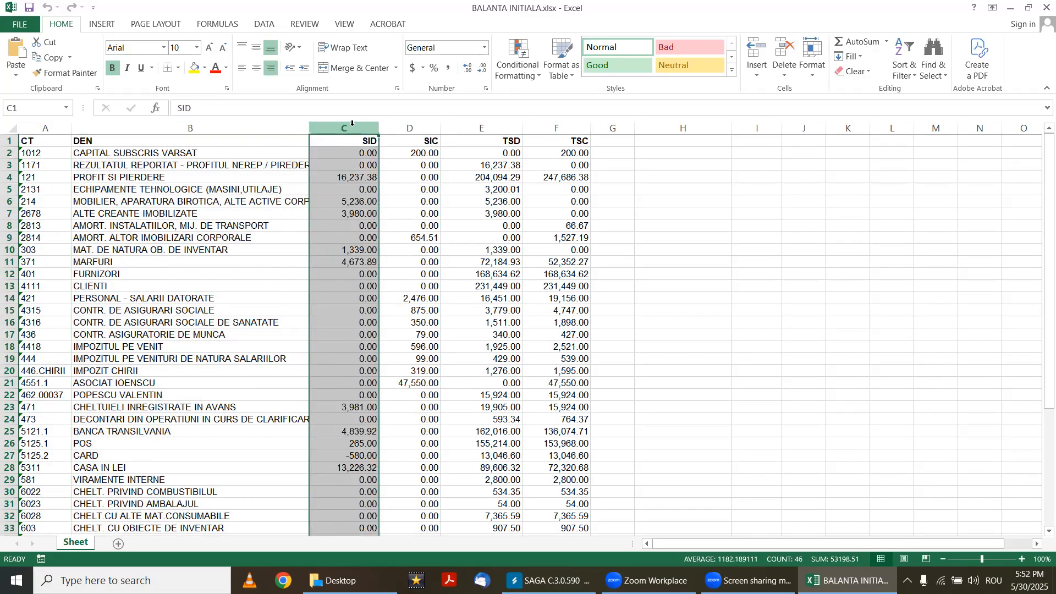
{"action": "left_click", "coordinate": [424, 128]}
{"action": "left_click", "coordinate": [335, 131]}
{"action": "left_click", "coordinate": [407, 124]}
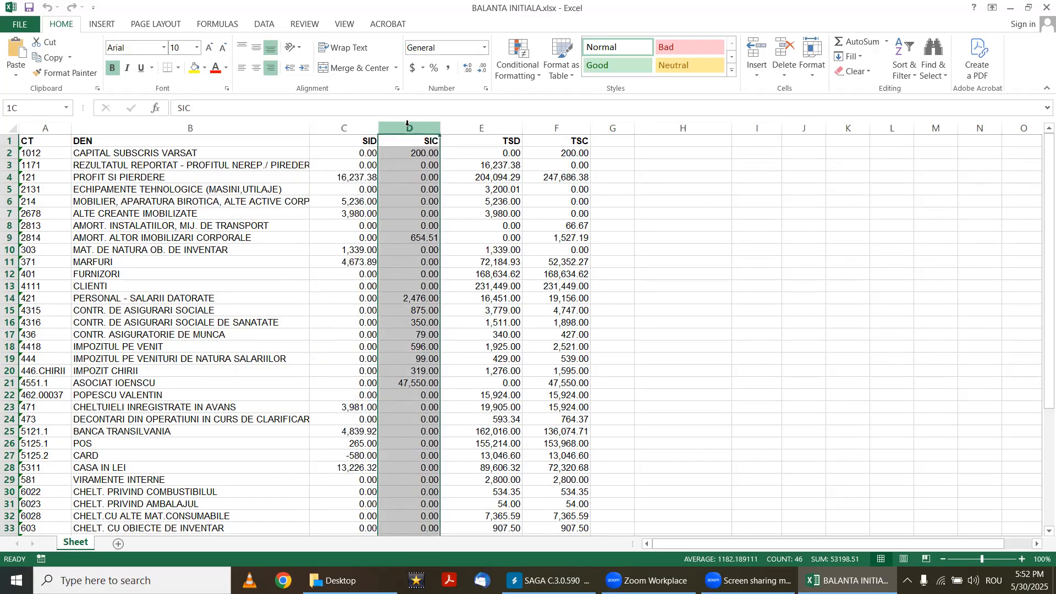
{"action": "left_click_drag", "start_coordinate": [347, 140], "coordinate": [347, 153]}
{"action": "left_click", "coordinate": [347, 140]}
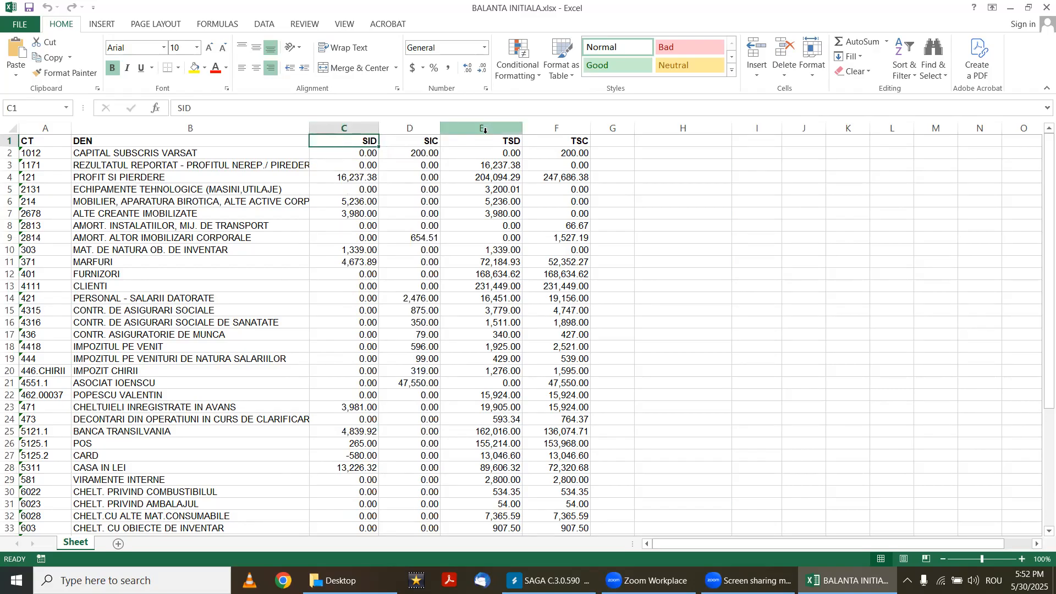
- Examine the TSD and TSC total columns of the trial balance
{"action": "left_click_drag", "start_coordinate": [484, 130], "coordinate": [538, 130]}
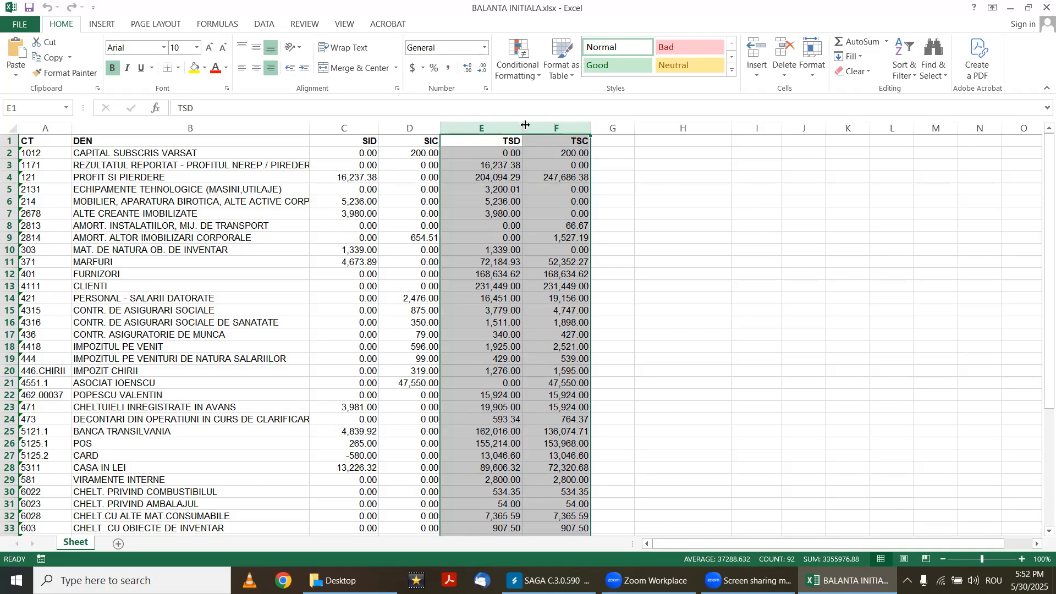
{"action": "left_click_drag", "start_coordinate": [519, 126], "coordinate": [549, 121]}
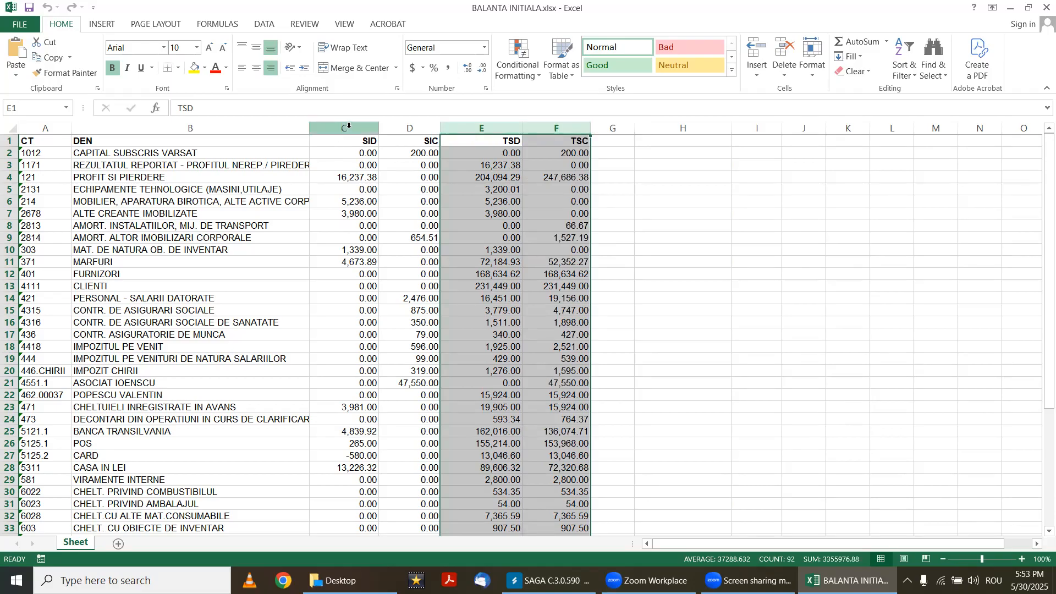
{"action": "left_click", "coordinate": [502, 128]}
{"action": "left_click", "coordinate": [561, 129]}
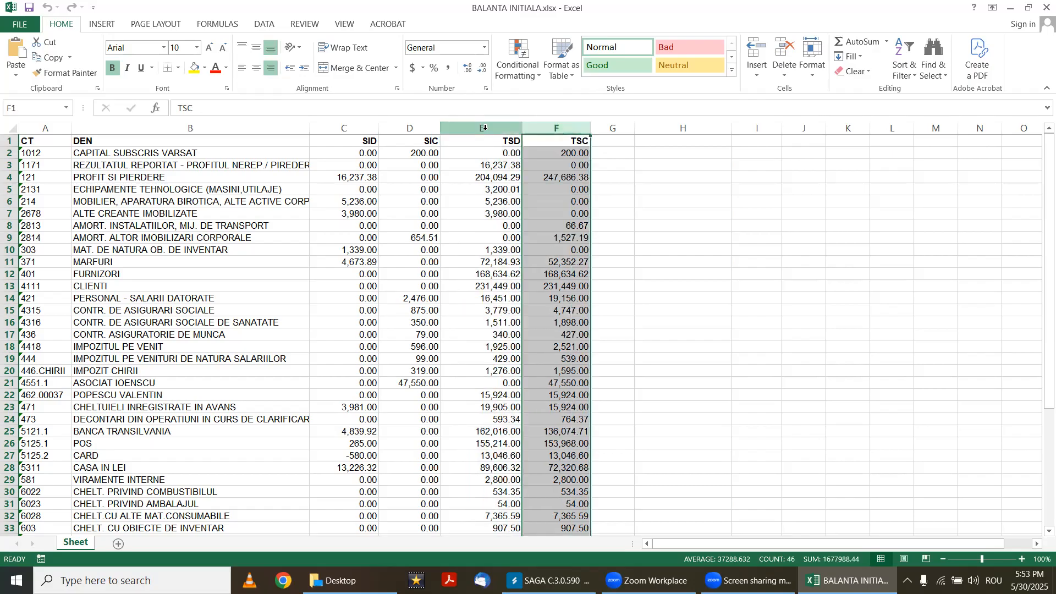
{"action": "left_click", "coordinate": [484, 127]}
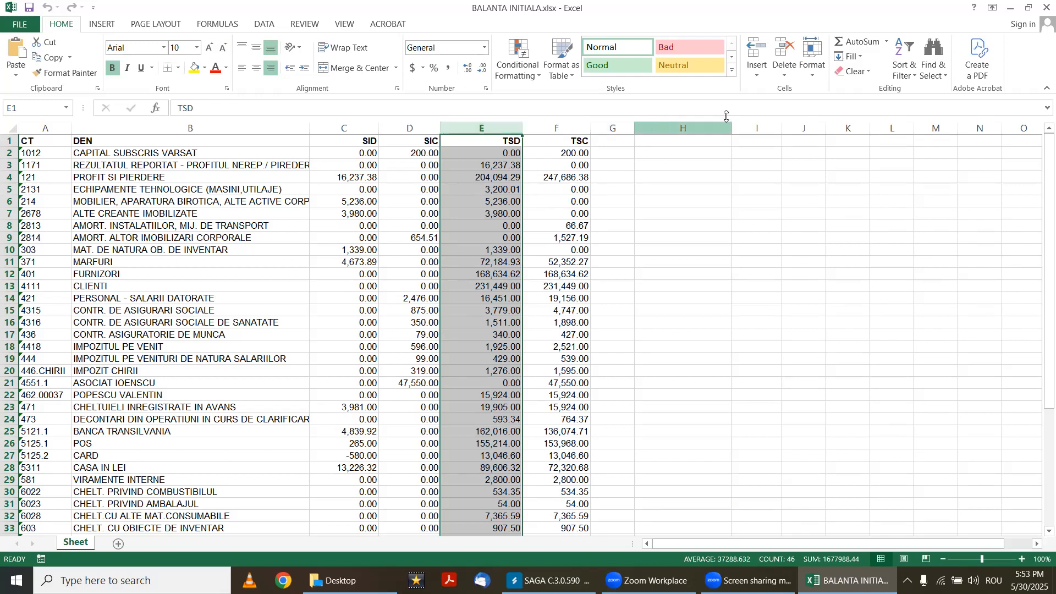
{"action": "left_click", "coordinate": [549, 128]}
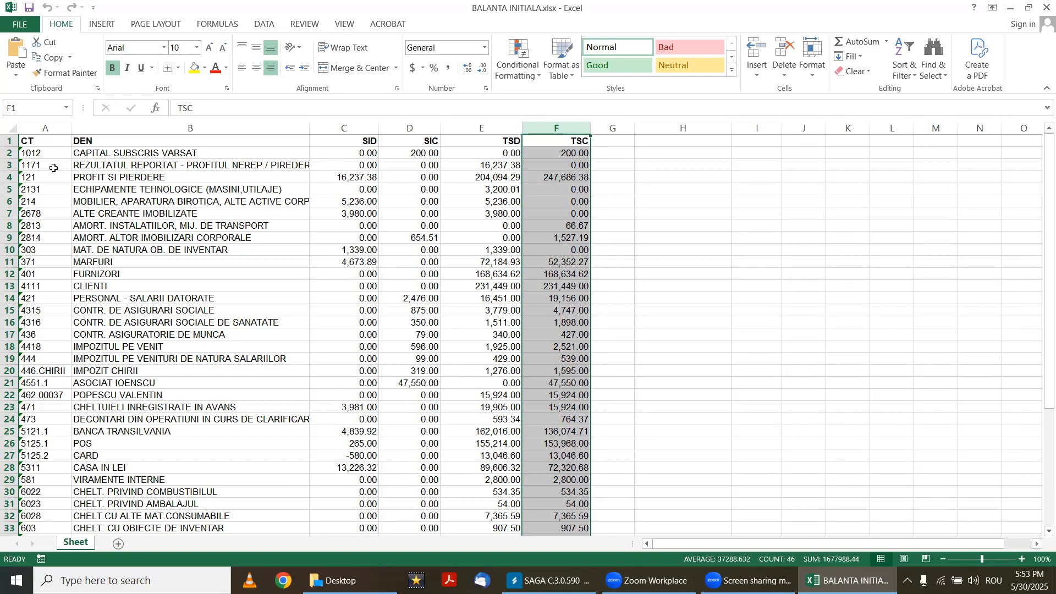
- Examine the FURNIZORI (401) and CLIENTI (4111) rows of the trial balance
{"action": "left_click", "coordinate": [9, 273]}
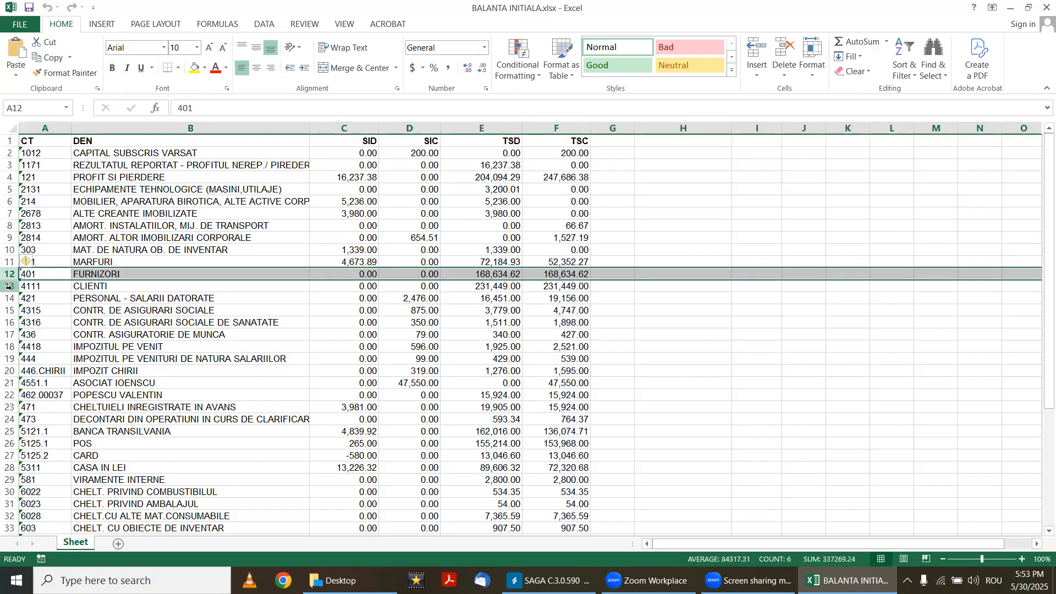
{"action": "left_click", "coordinate": [8, 285]}
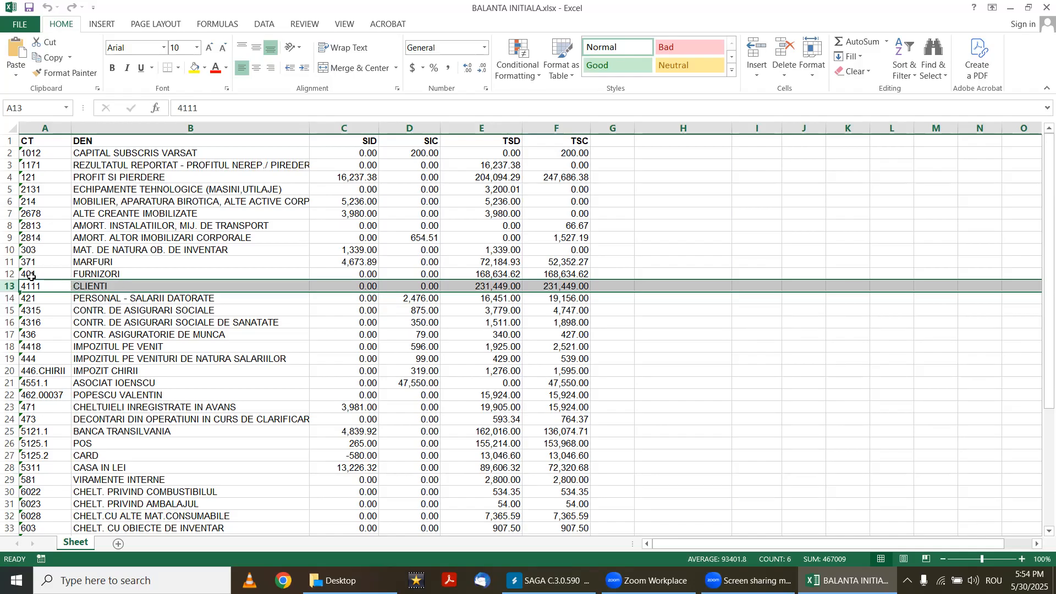
{"action": "left_click_drag", "start_coordinate": [11, 273], "coordinate": [11, 286]}
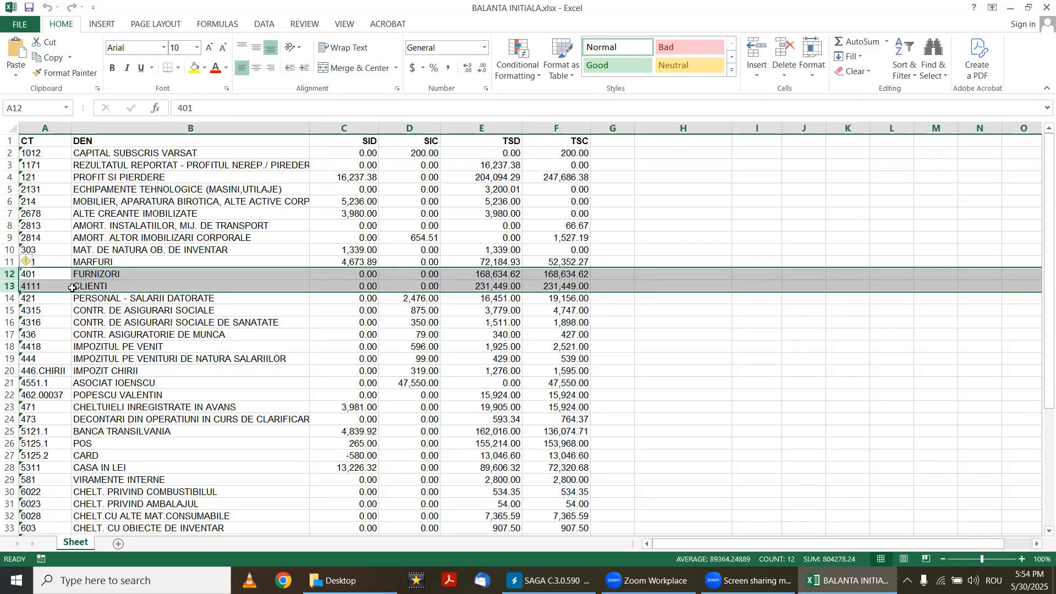
{"action": "left_click", "coordinate": [93, 273]}
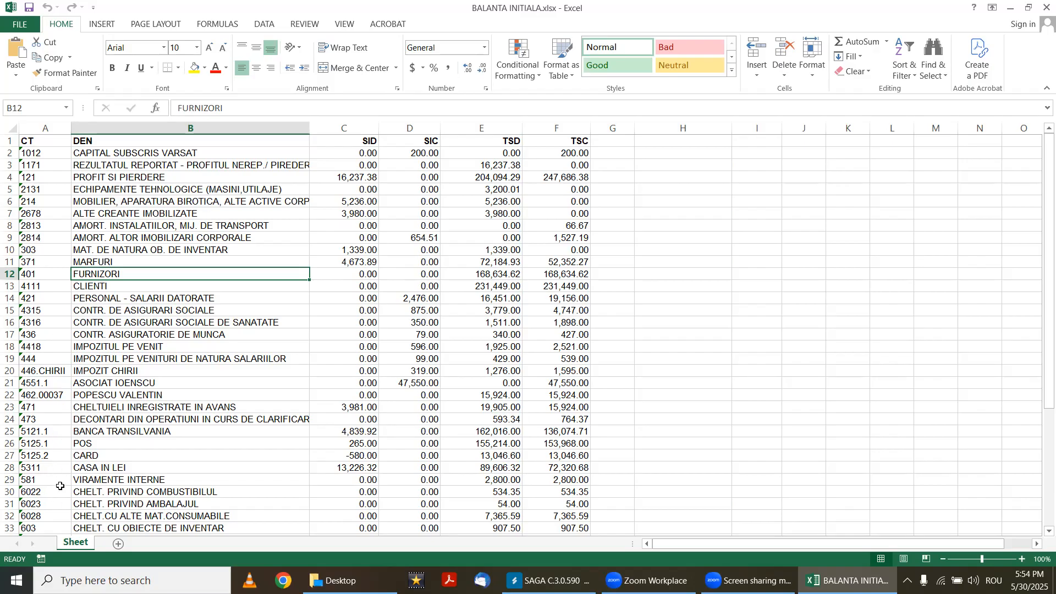
- Examine the codes and names of the analytic accounts, including BANCA TRANSILVANIA (5121.1), the 462 creditor and the 4551.1 associate
{"action": "left_click", "coordinate": [36, 433]}
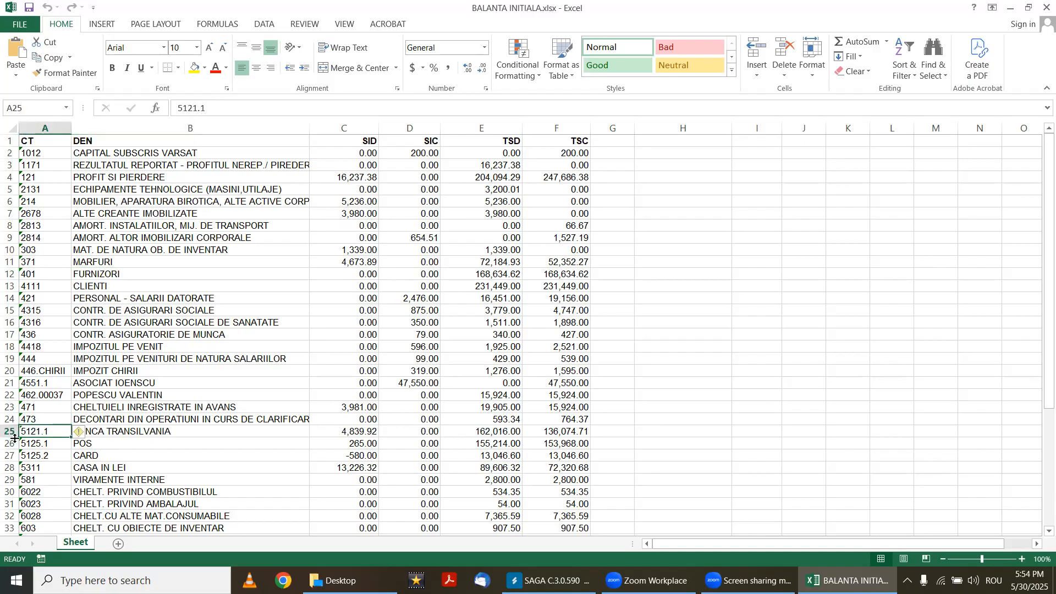
{"action": "left_click", "coordinate": [104, 433]}
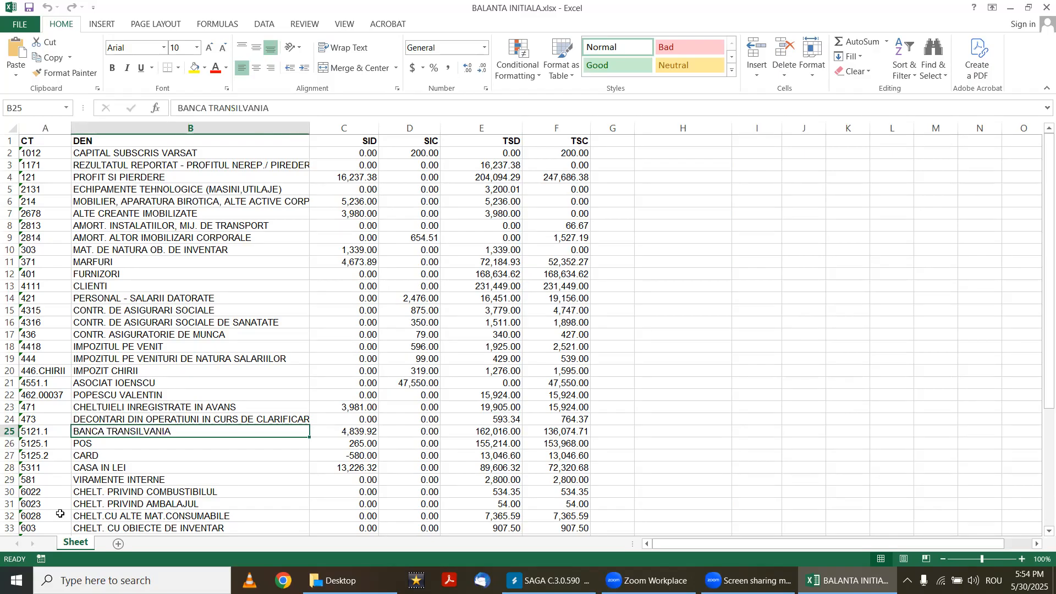
{"action": "left_click", "coordinate": [35, 396]}
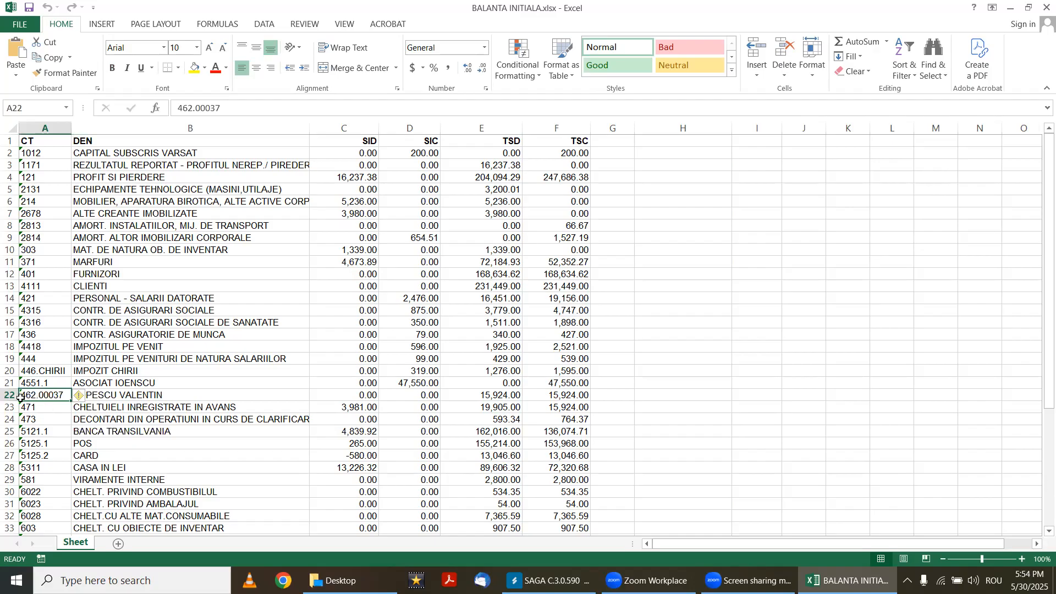
{"action": "left_click", "coordinate": [127, 398]}
{"action": "left_click", "coordinate": [36, 403]}
{"action": "left_click", "coordinate": [168, 402]}
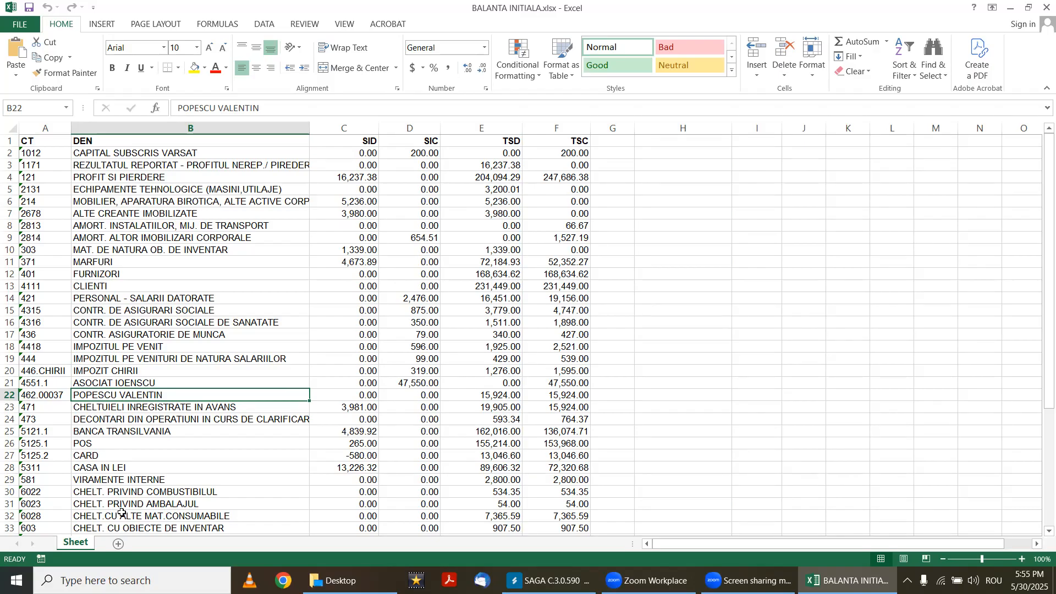
{"action": "left_click", "coordinate": [26, 394]}
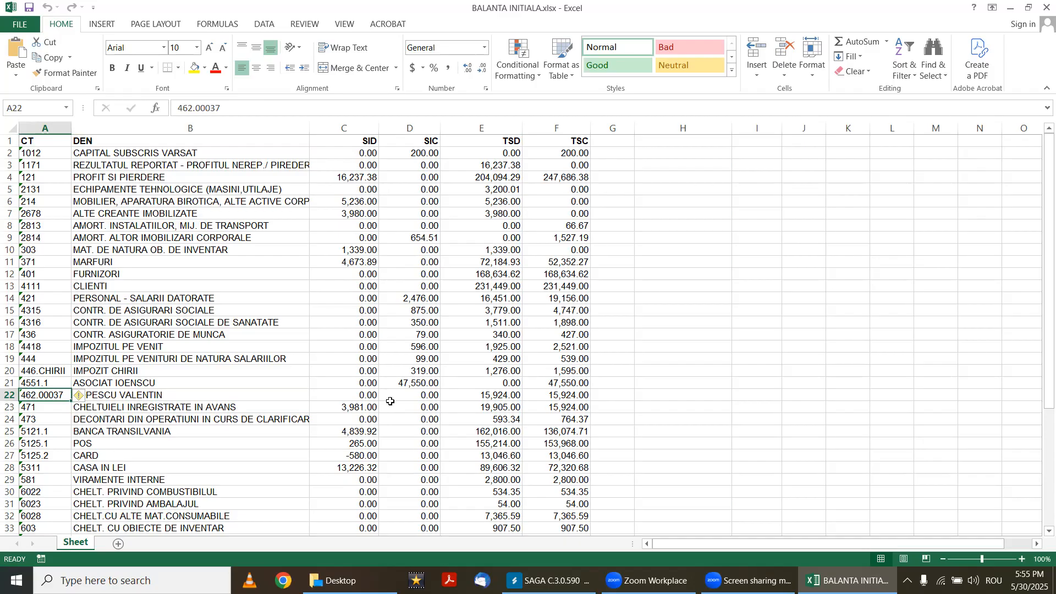
{"action": "left_click", "coordinate": [55, 382]}
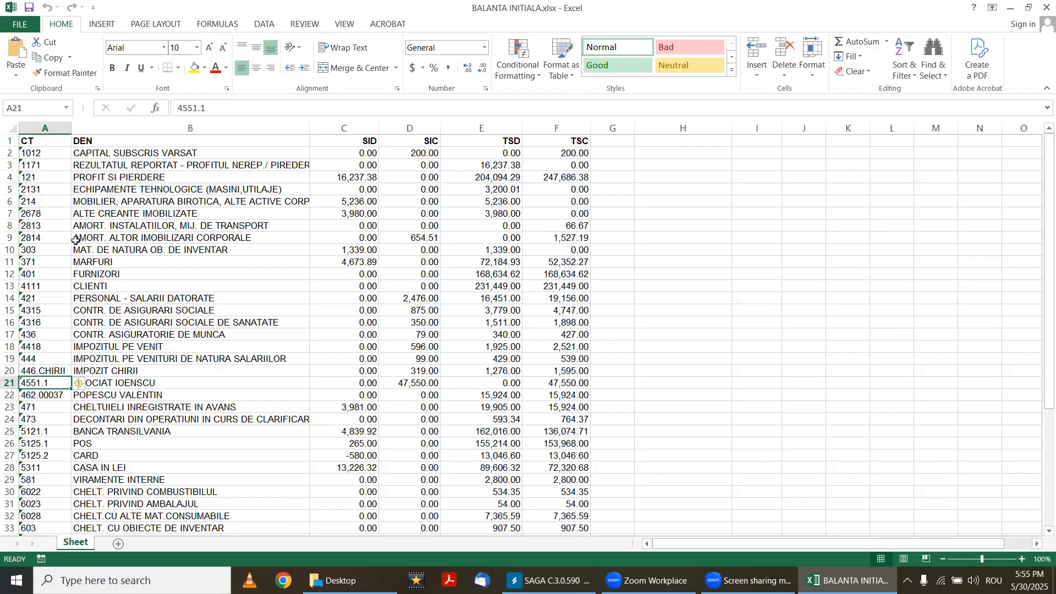
- Review the capital, fixed-asset and stock accounts, and the remaining account rows down to the end of the trial balance
{"action": "left_click_drag", "start_coordinate": [26, 190], "coordinate": [555, 264]}
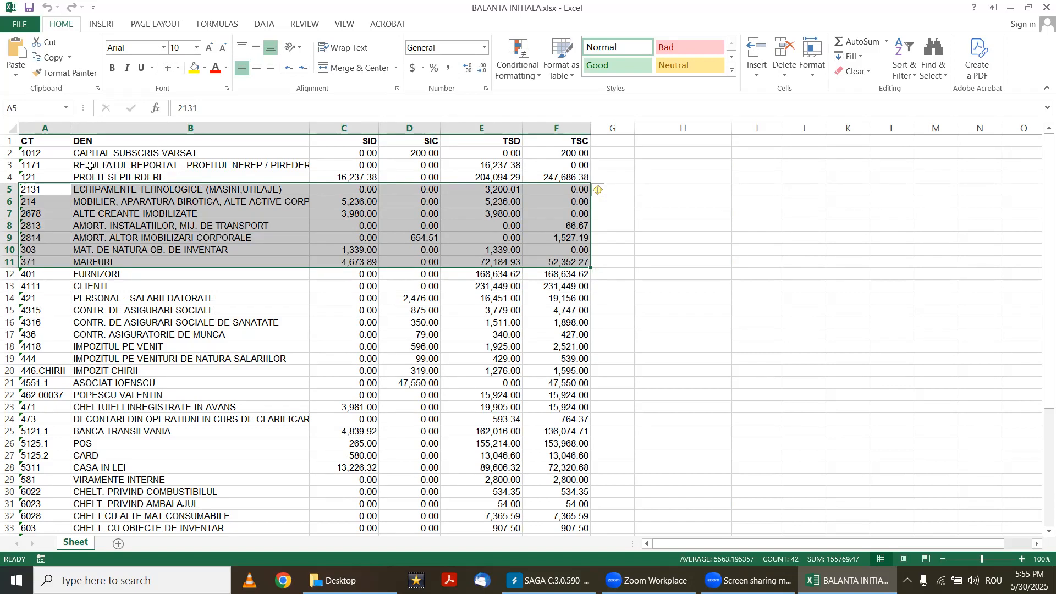
{"action": "left_click_drag", "start_coordinate": [33, 177], "coordinate": [35, 155]}
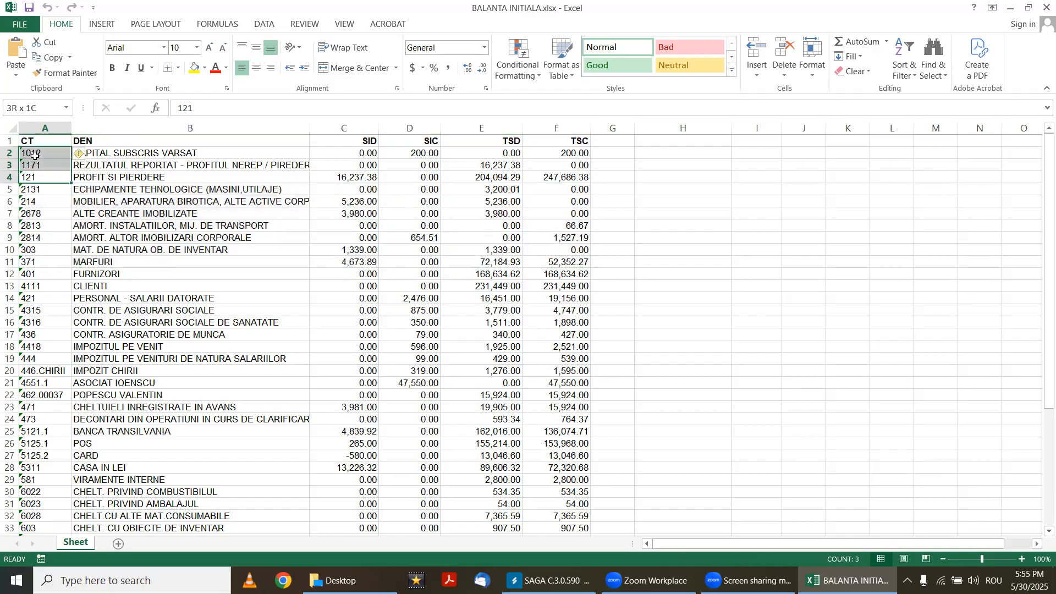
{"action": "left_click_drag", "start_coordinate": [36, 192], "coordinate": [36, 265]}
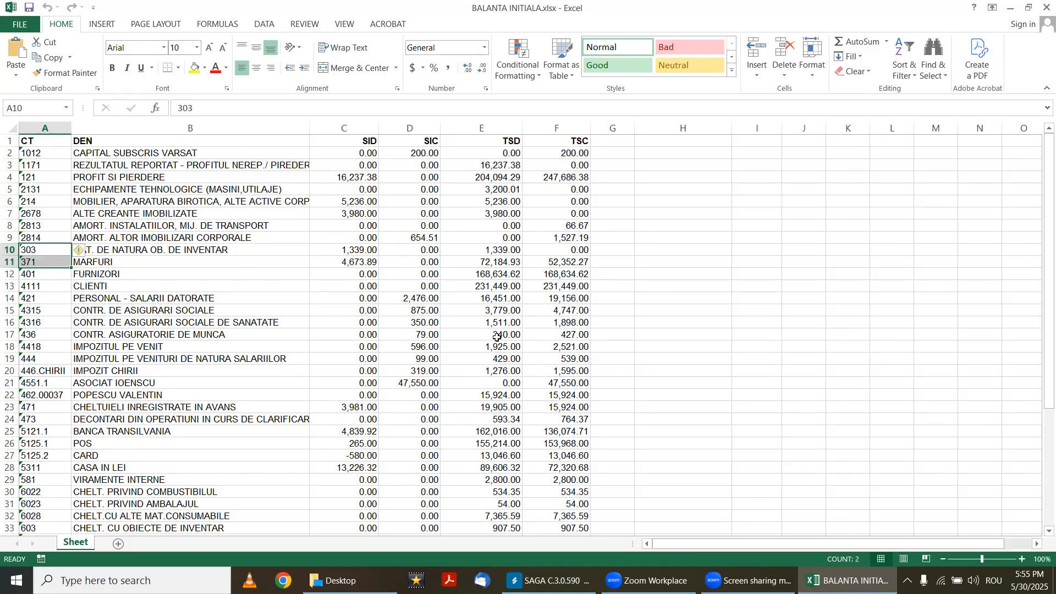
{"action": "scroll", "coordinate": [498, 336], "scroll_direction": "down", "scroll_amount": 7}
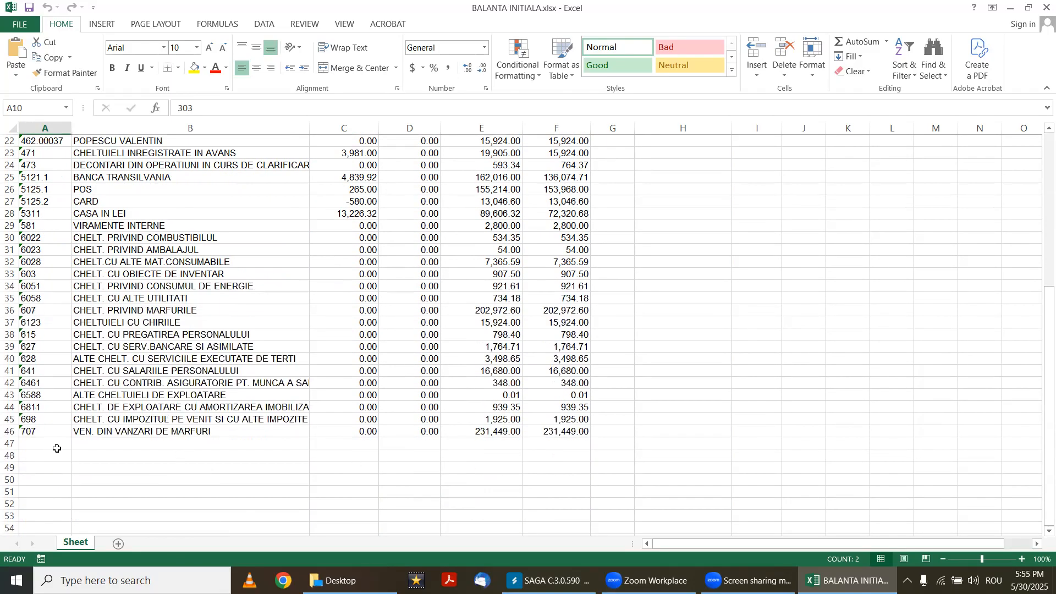
{"action": "left_click", "coordinate": [57, 448]}
{"action": "left_click", "coordinate": [387, 392]}
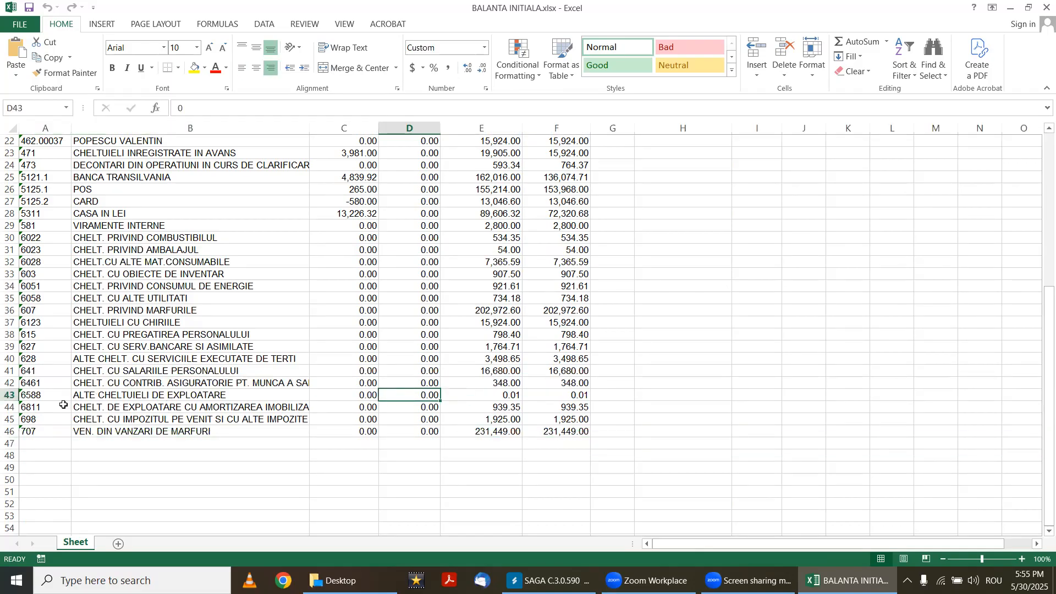
{"action": "scroll", "coordinate": [56, 418], "scroll_direction": "up", "scroll_amount": 7}
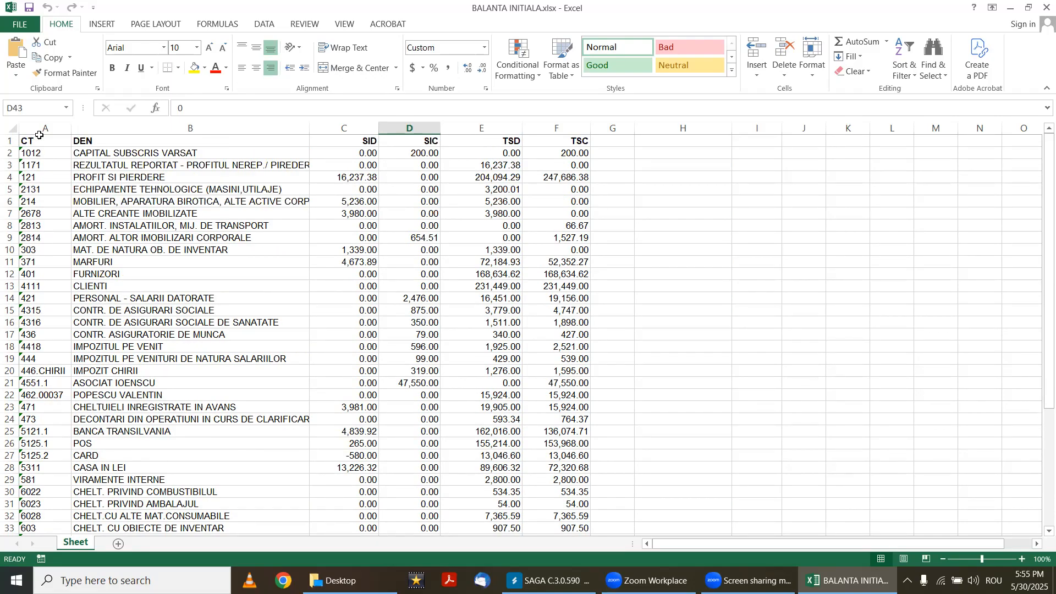
- Recheck the SID and SIC columns against the TSD and TSC columns in the trial balance
{"action": "left_click", "coordinate": [356, 122]}
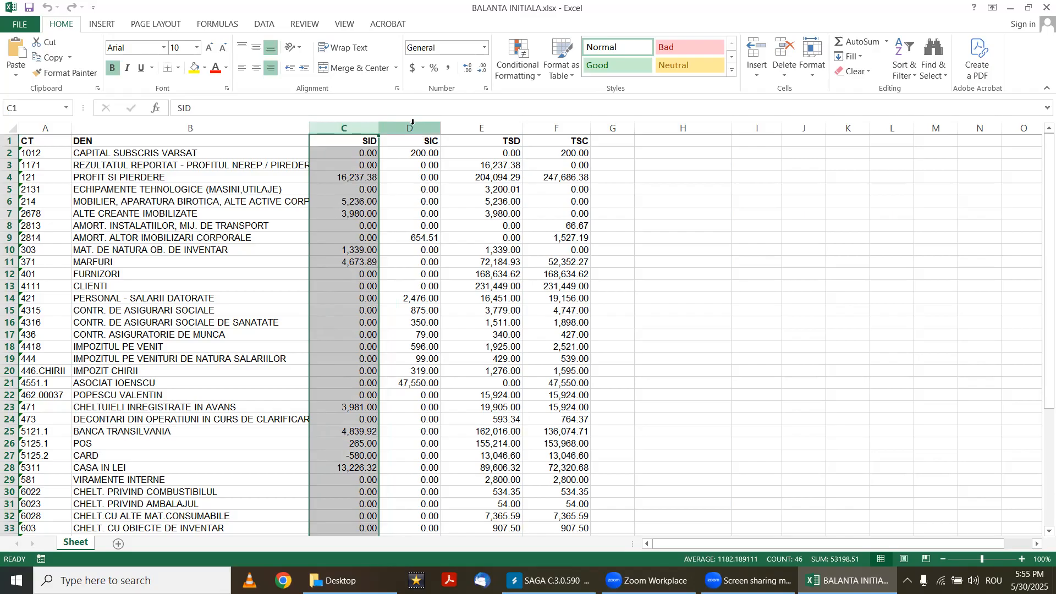
{"action": "left_click_drag", "start_coordinate": [412, 122], "coordinate": [346, 127]}
{"action": "left_click_drag", "start_coordinate": [559, 129], "coordinate": [500, 127]}
{"action": "left_click", "coordinate": [584, 296]}
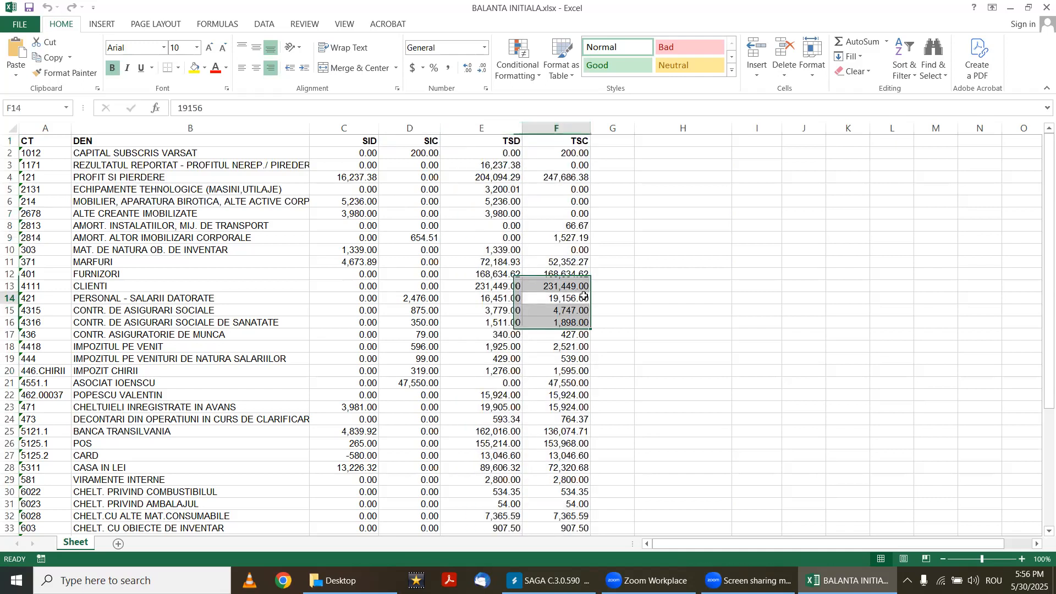
{"action": "left_click", "coordinate": [484, 226]}
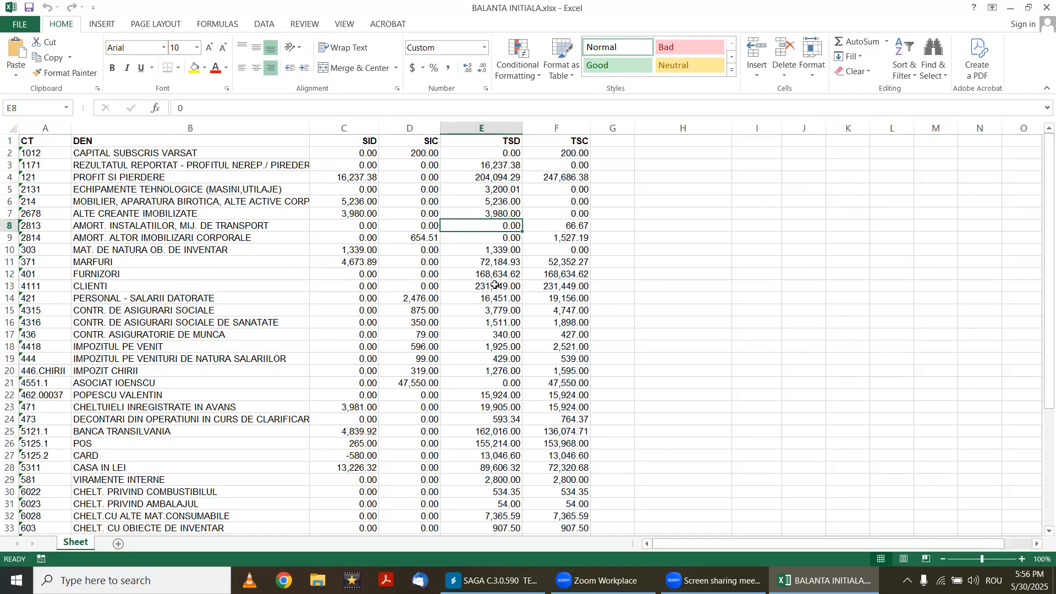
- Close the BALANTA INITIALA workbook and switch to SAGA C
{"action": "left_click", "coordinate": [1047, 7]}
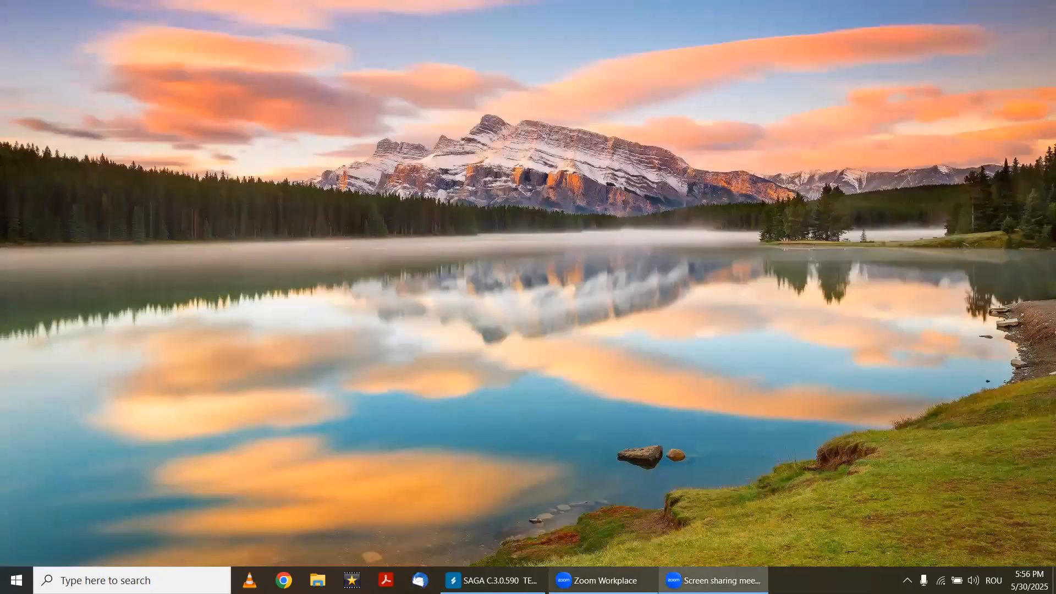
{"action": "left_click", "coordinate": [477, 579]}
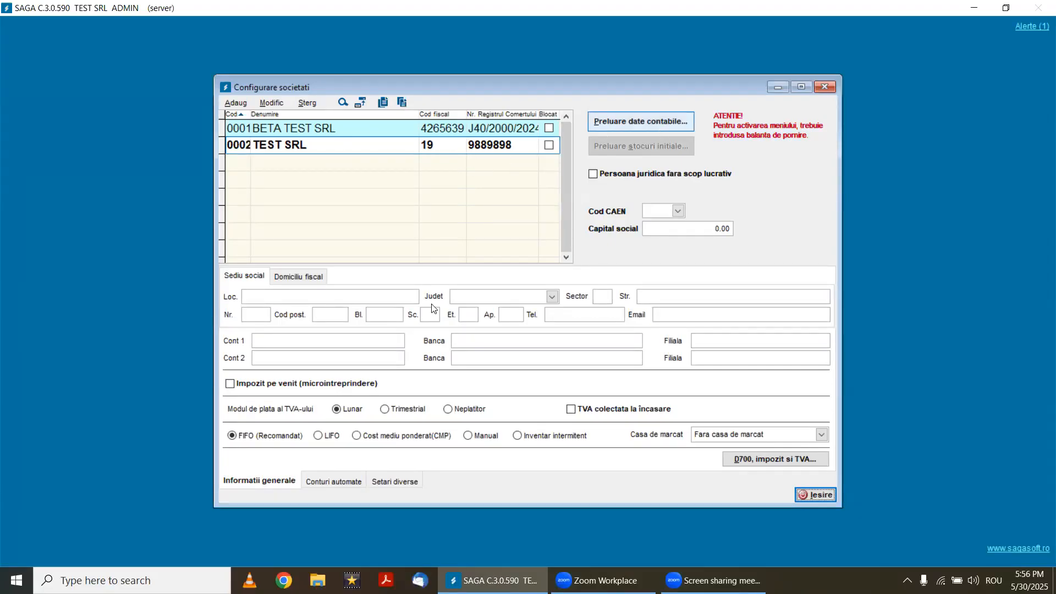
- Open Preluare date contabile from the company configuration and set the program's starting month to Mai
{"action": "left_click", "coordinate": [659, 121]}
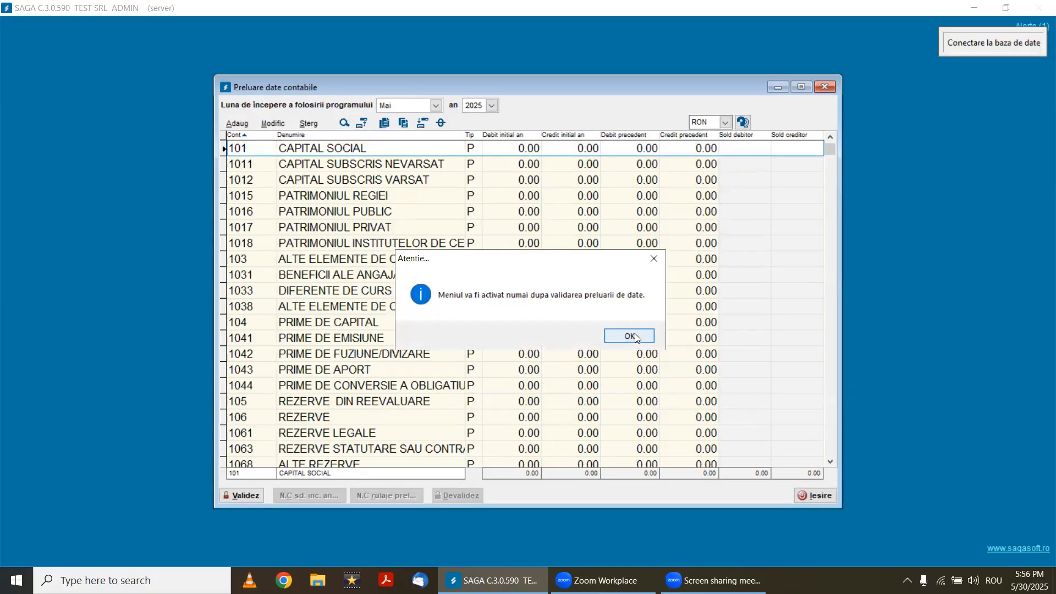
{"action": "left_click", "coordinate": [632, 336]}
{"action": "left_click", "coordinate": [435, 107]}
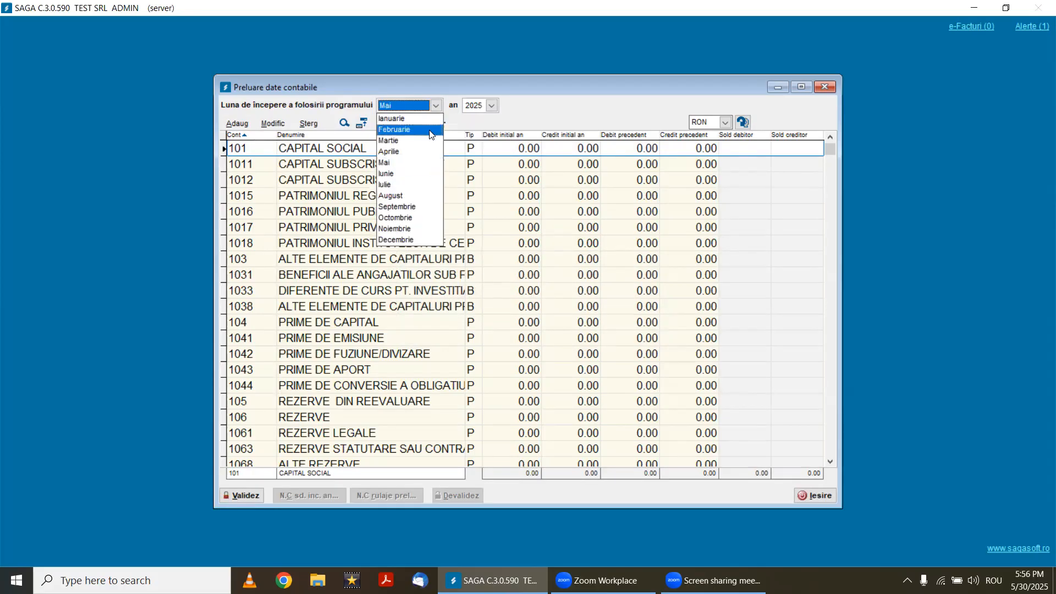
{"action": "left_click", "coordinate": [425, 164]}
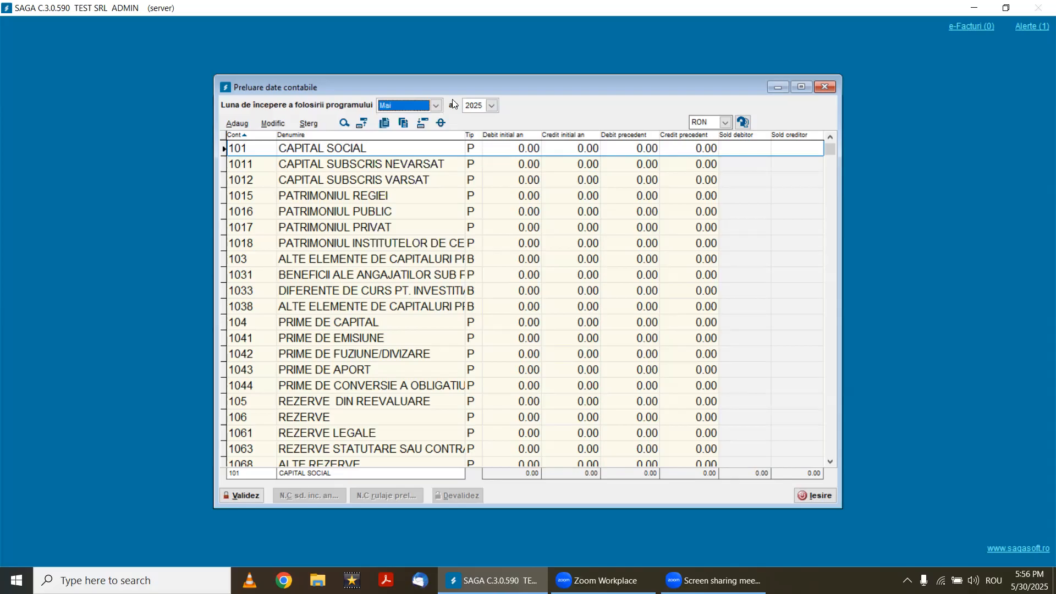
{"action": "left_click", "coordinate": [317, 196]}
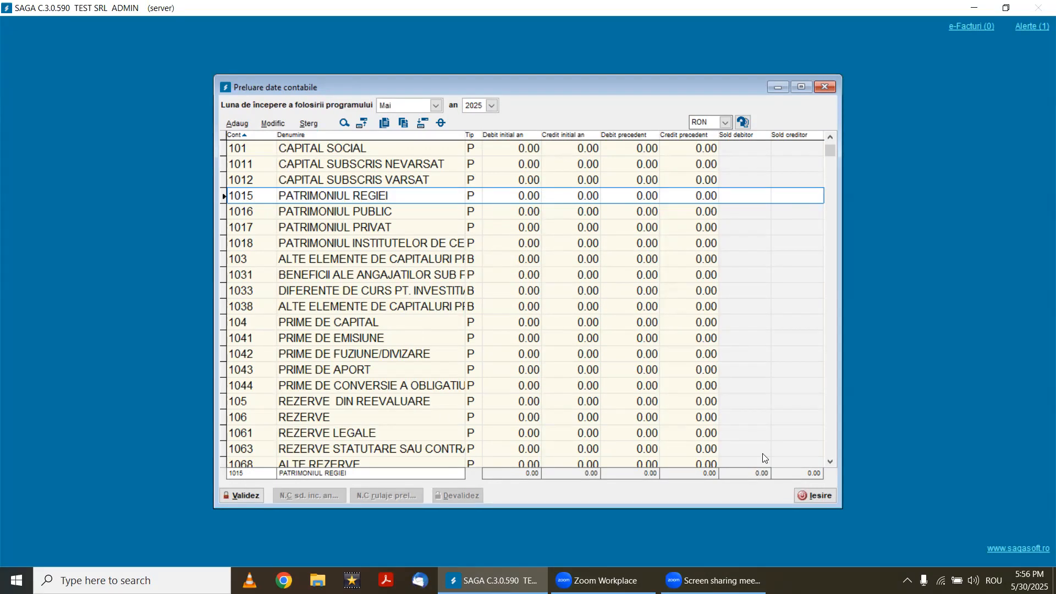
{"action": "left_click", "coordinate": [260, 160]}
{"action": "left_click", "coordinate": [407, 198]}
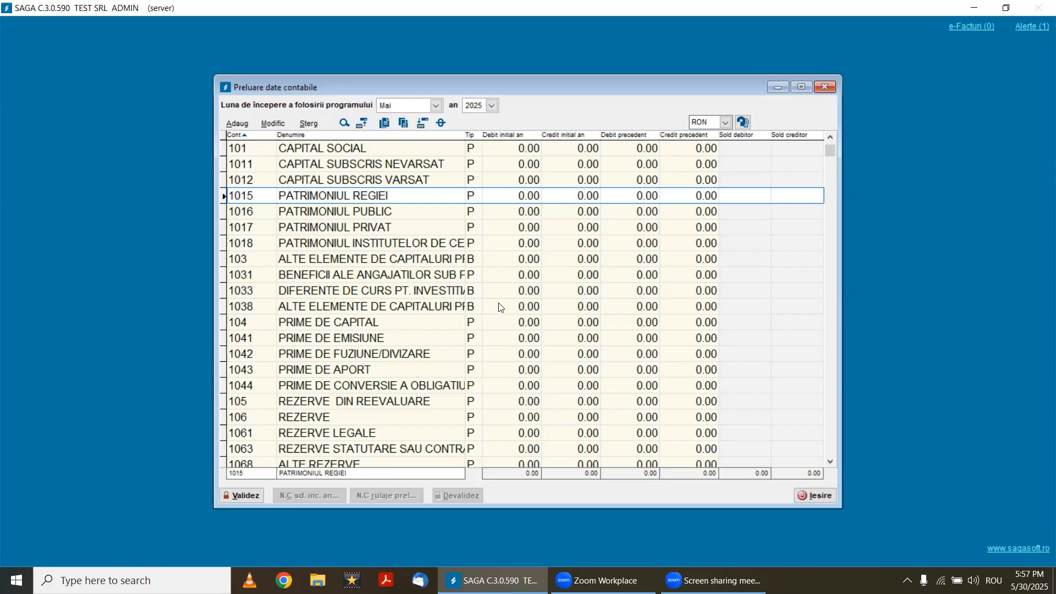
- Open the file import for the accounting data and load BALANTA INITIALA.xlsx from the Desktop
{"action": "left_click", "coordinate": [421, 124]}
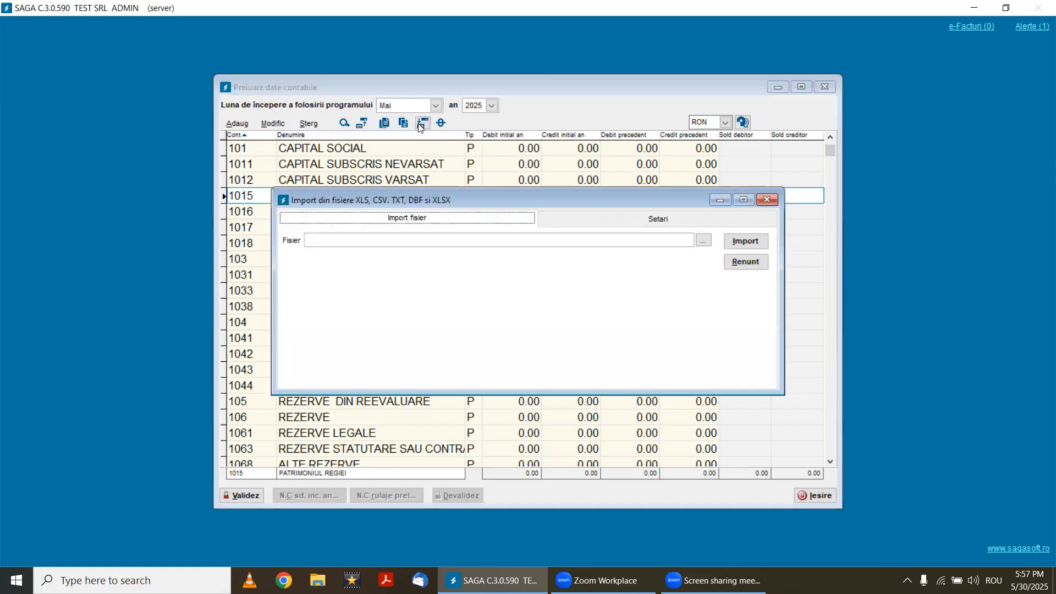
{"action": "left_click", "coordinate": [705, 242]}
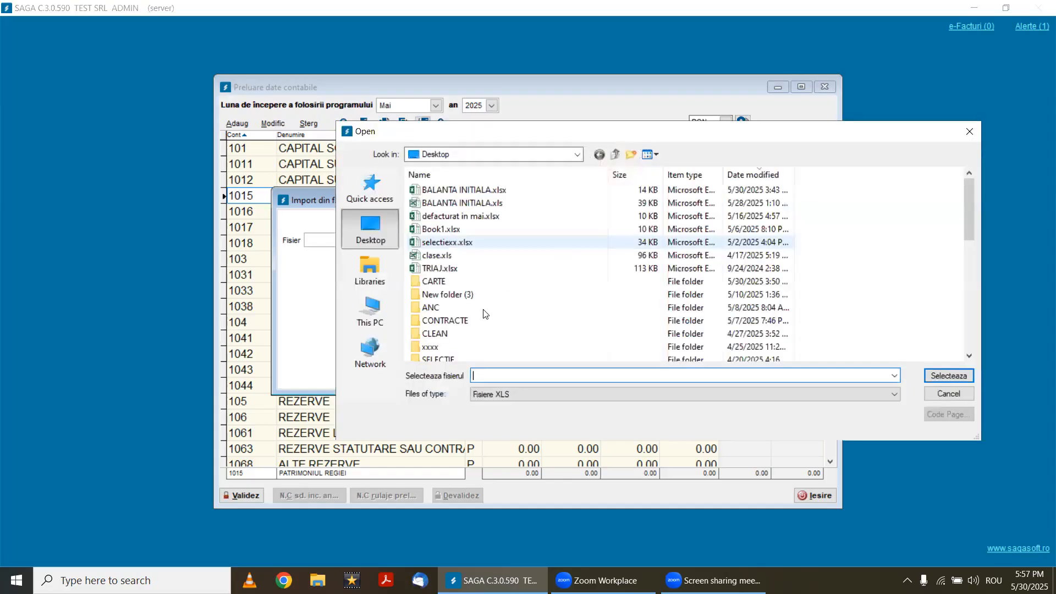
{"action": "double_click", "coordinate": [474, 190]}
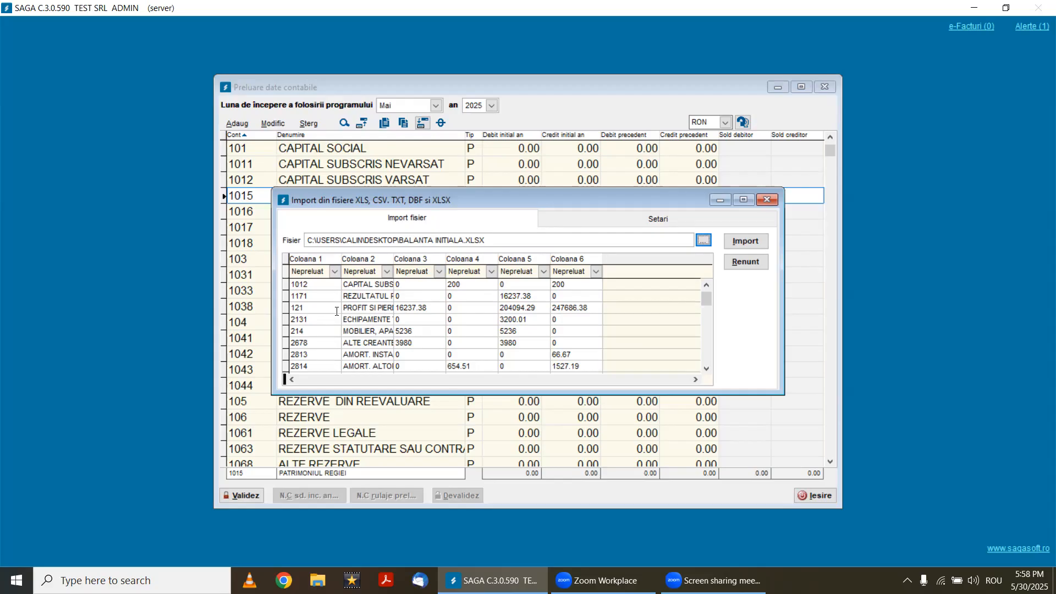
- Map the first four import columns to CONT, DENUMIRE, DEB_INIT and CRED_INIT, in that order
{"action": "left_click", "coordinate": [334, 273]}
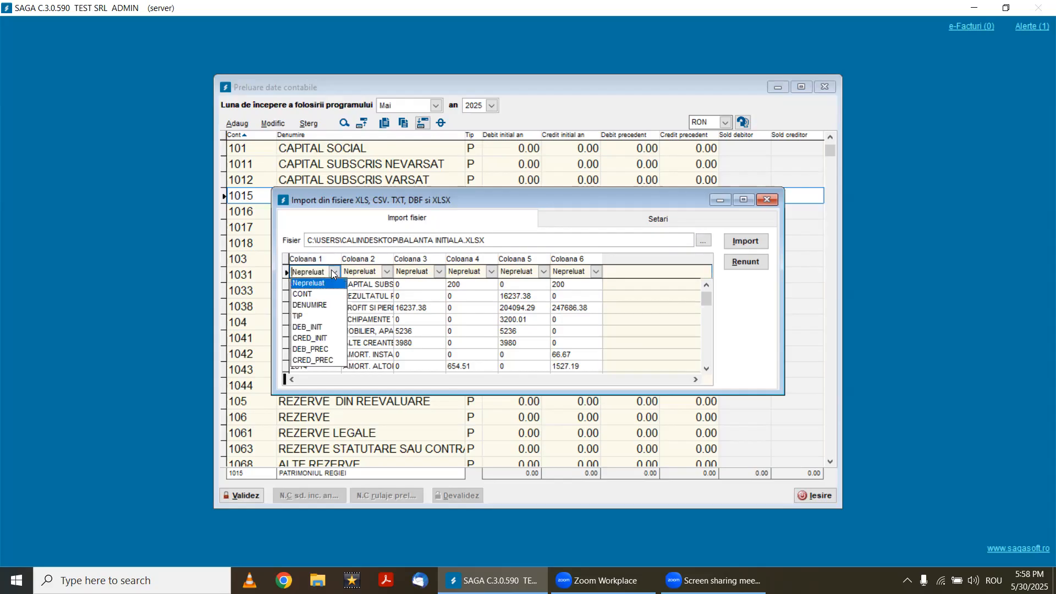
{"action": "left_click", "coordinate": [322, 290]}
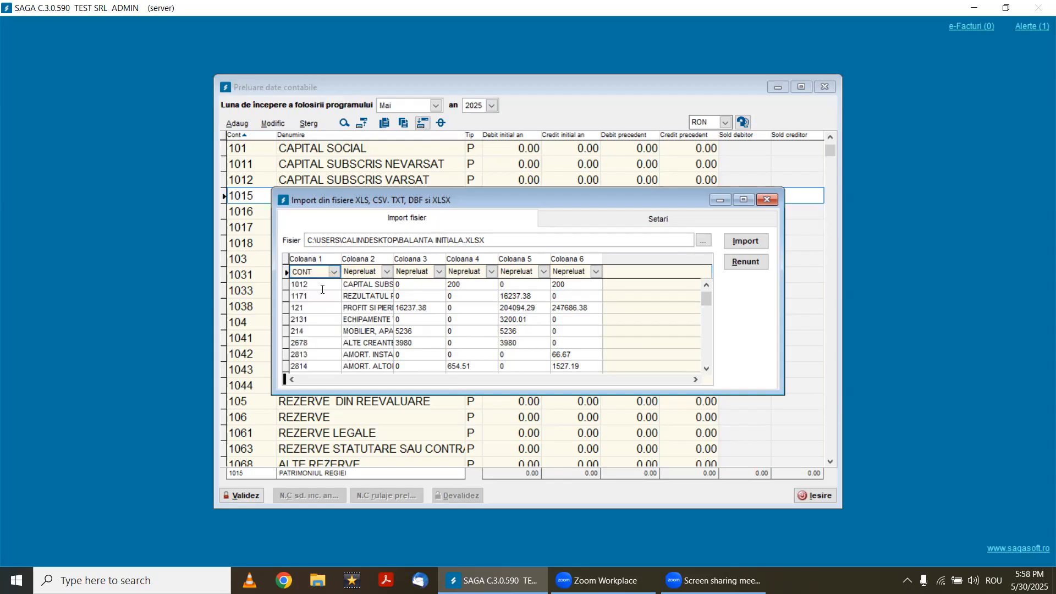
{"action": "left_click", "coordinate": [387, 272]}
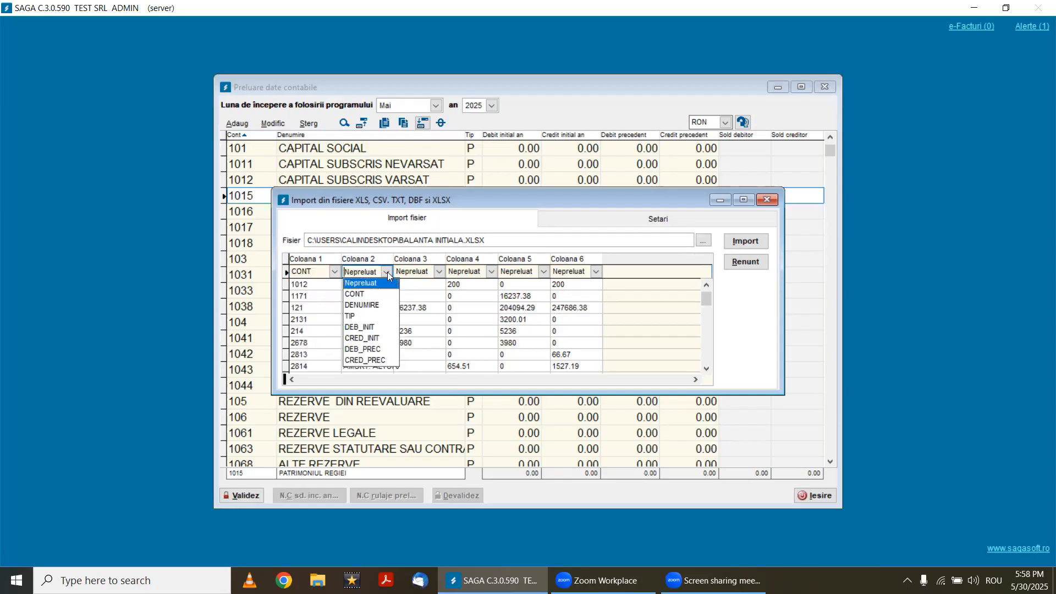
{"action": "left_click", "coordinate": [379, 307]}
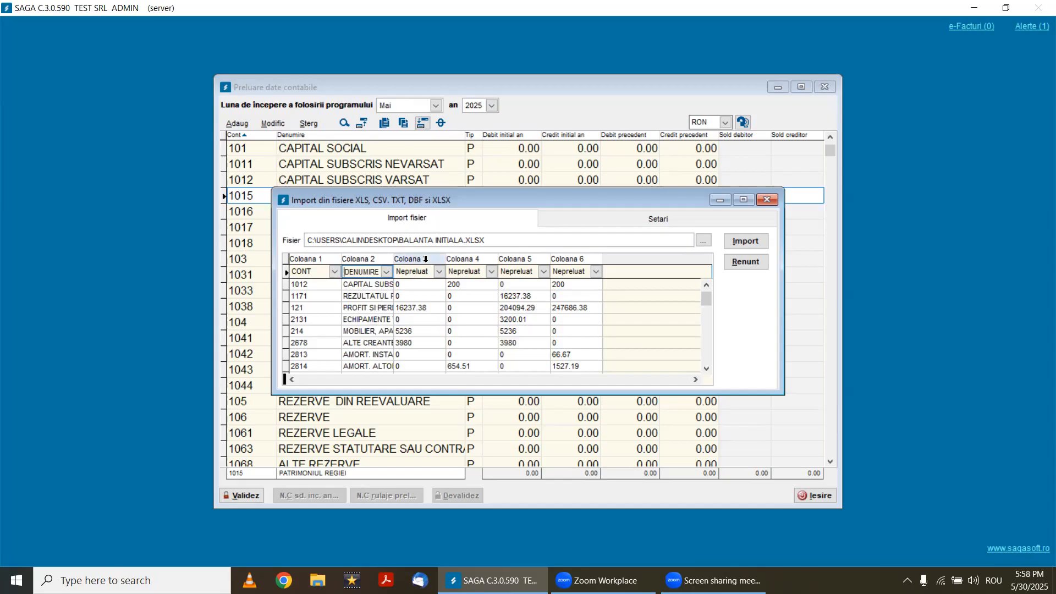
{"action": "left_click", "coordinate": [443, 272]}
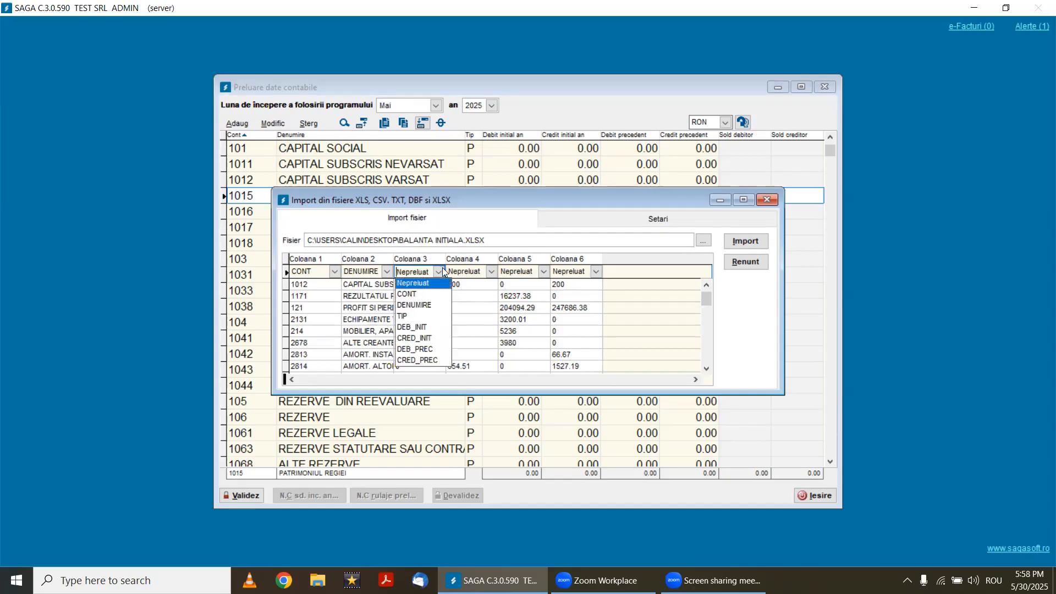
{"action": "left_click", "coordinate": [424, 326]}
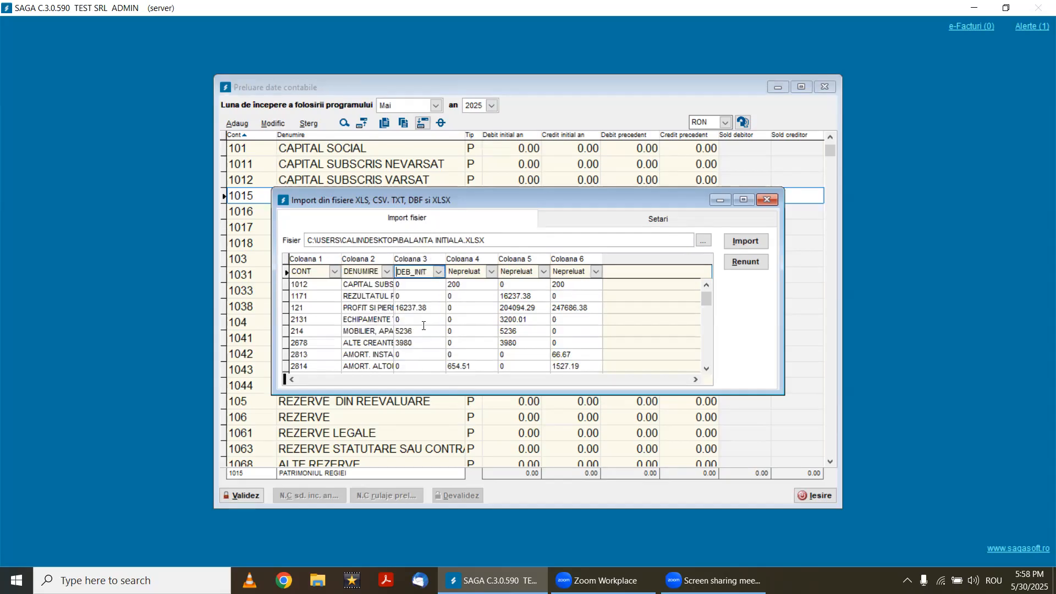
{"action": "left_click", "coordinate": [492, 272]}
{"action": "left_click", "coordinate": [474, 336]}
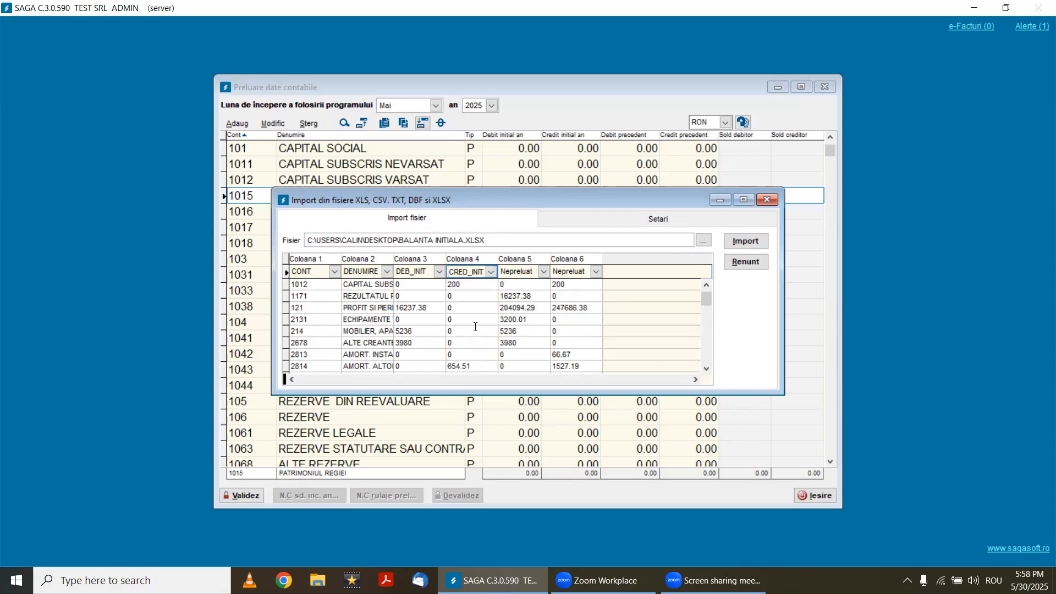
- Map Coloana 5 to DEB_PREC and Coloana 6 to CRED_PREC, and import the trial balance file
{"action": "left_click", "coordinate": [543, 271]}
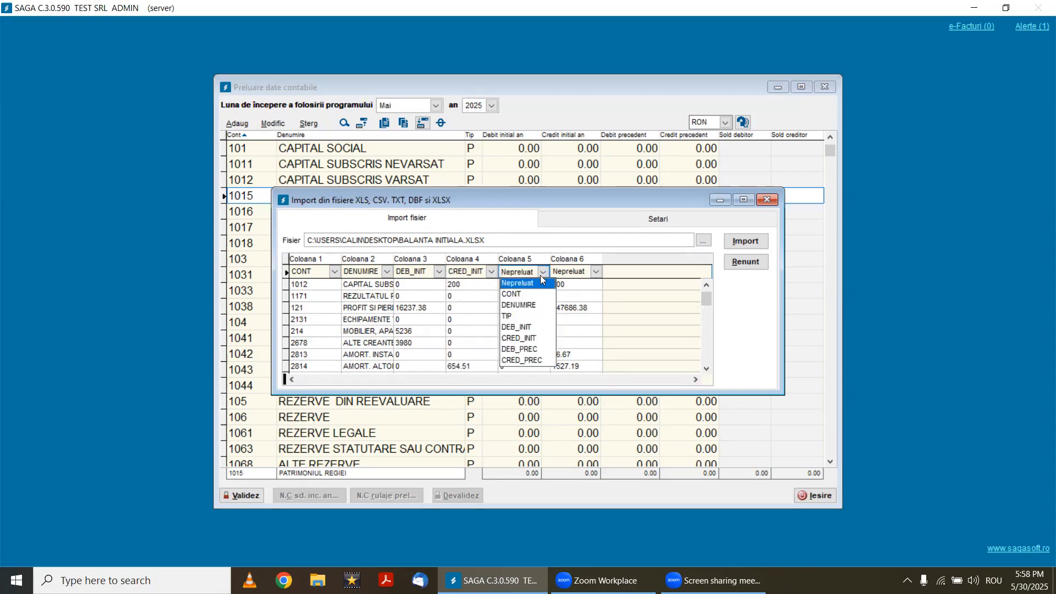
{"action": "left_click", "coordinate": [528, 350]}
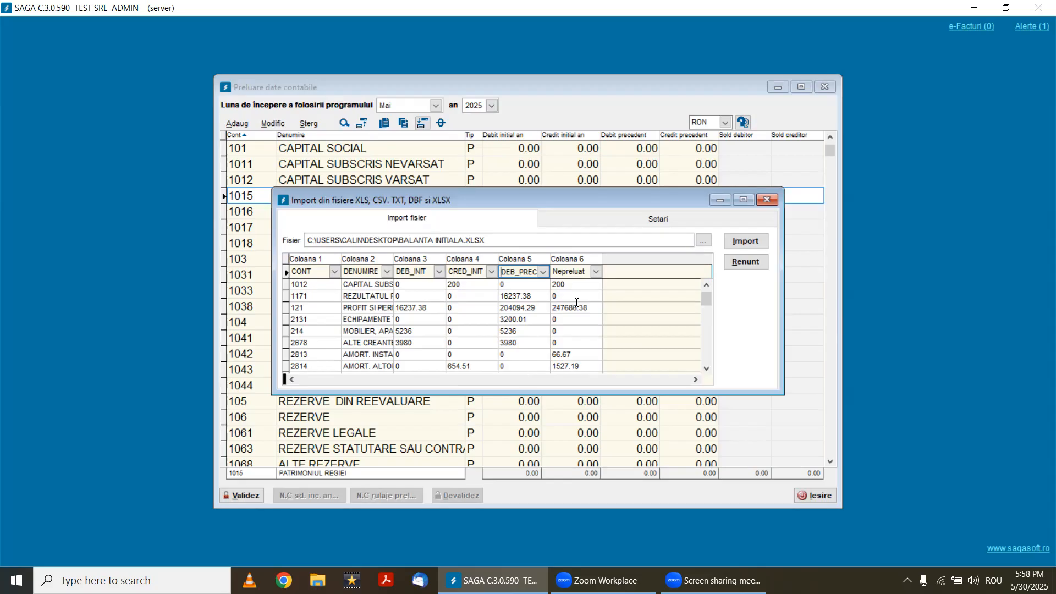
{"action": "left_click", "coordinate": [597, 271]}
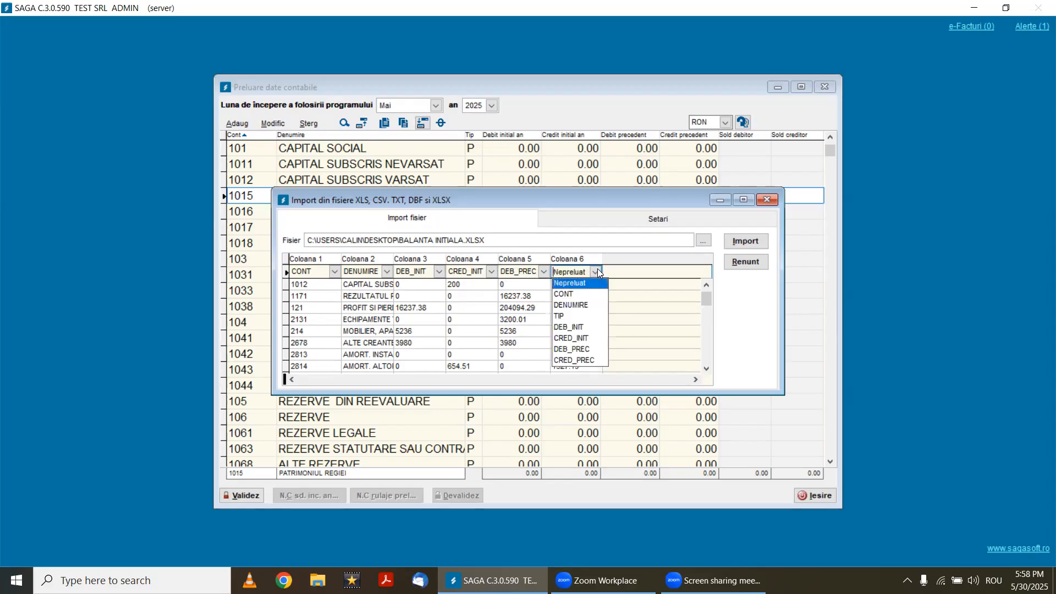
{"action": "left_click", "coordinate": [578, 355]}
{"action": "left_click", "coordinate": [571, 285]}
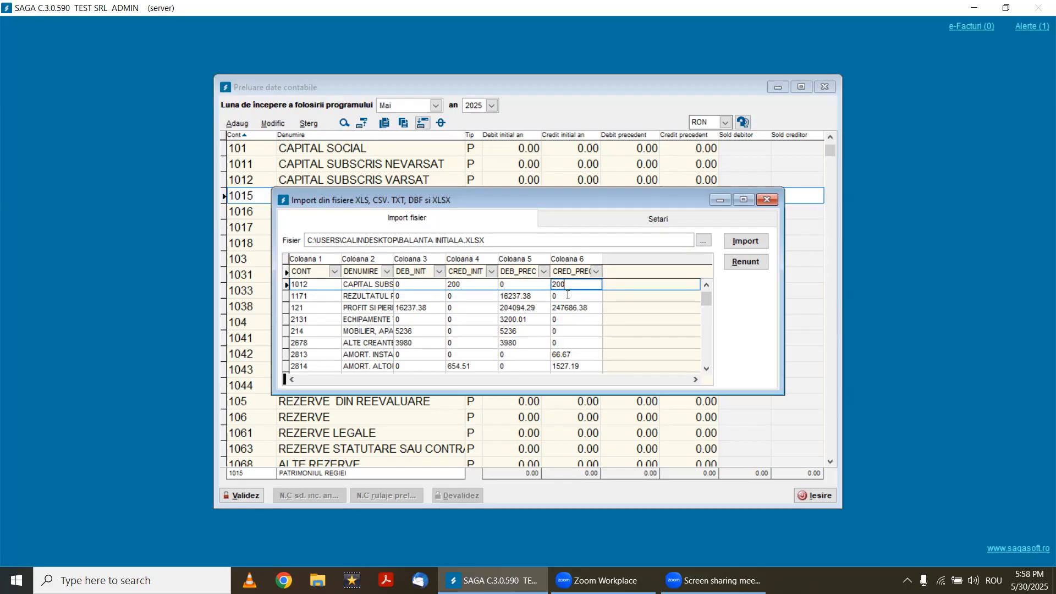
{"action": "left_click", "coordinate": [739, 246]}
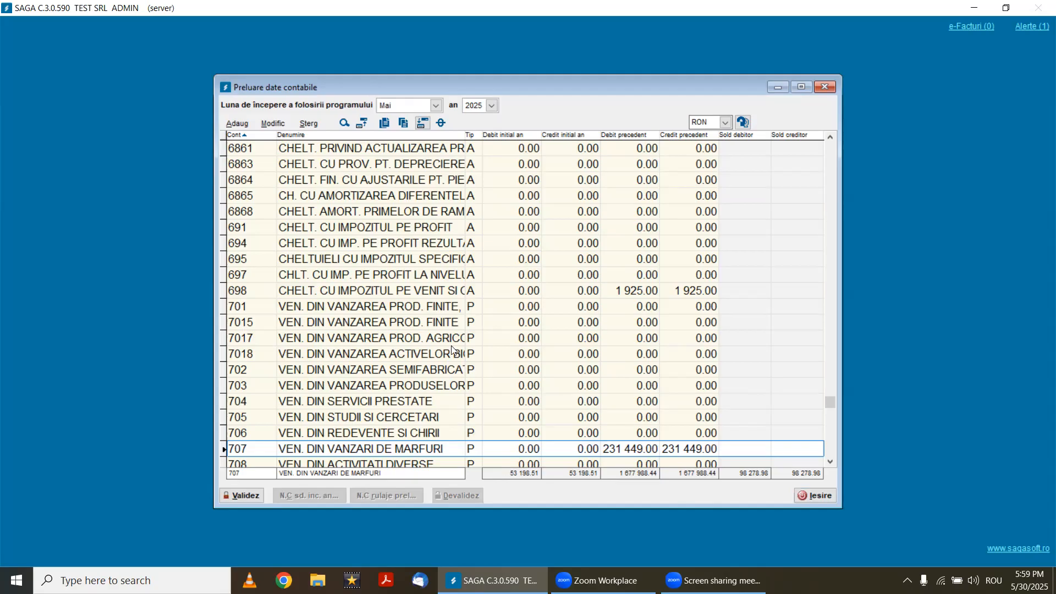
- Examine the imported initial and preceding debit and credit amounts across the chart of accounts, from the income accounts back to the capital and fixed-asset accounts
{"action": "left_click", "coordinate": [312, 343]}
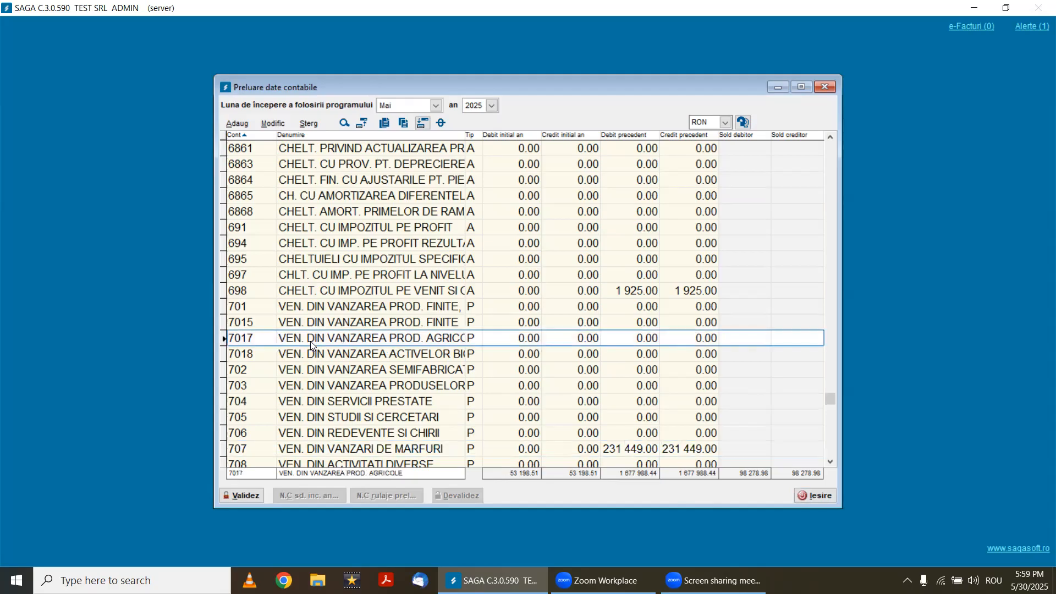
{"action": "scroll", "coordinate": [392, 385], "scroll_direction": "up", "scroll_amount": 2}
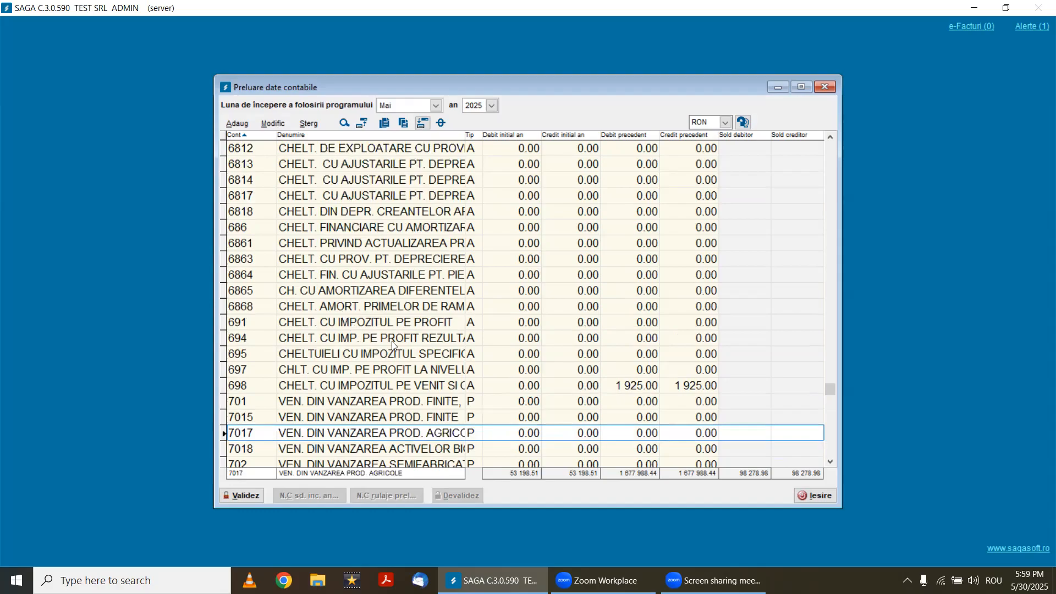
{"action": "scroll", "coordinate": [393, 345], "scroll_direction": "up", "scroll_amount": 20}
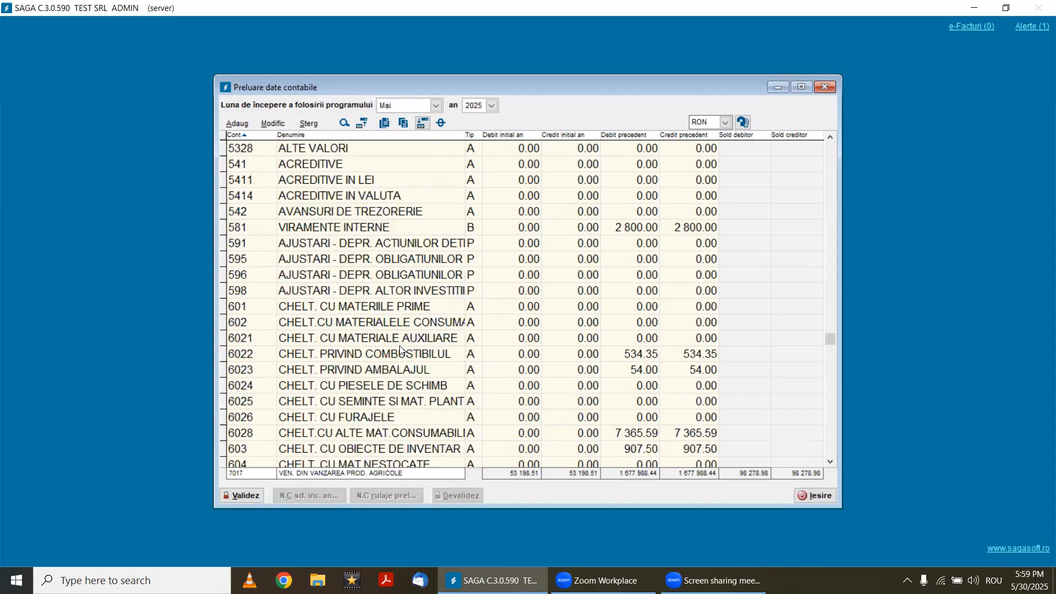
{"action": "scroll", "coordinate": [399, 350], "scroll_direction": "up", "scroll_amount": 13}
{"action": "scroll", "coordinate": [400, 352], "scroll_direction": "up", "scroll_amount": 18}
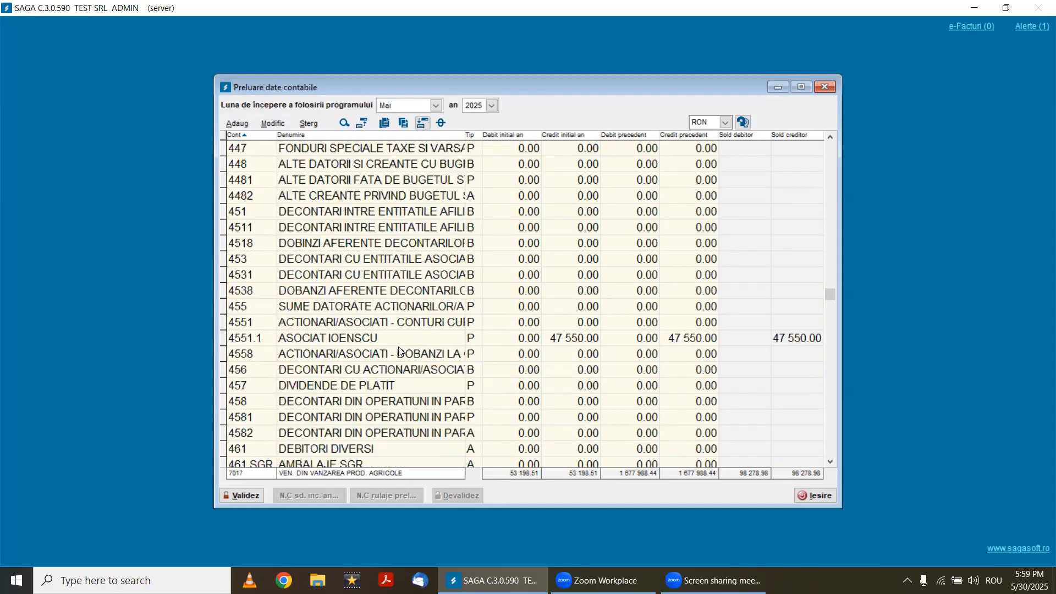
{"action": "scroll", "coordinate": [397, 357], "scroll_direction": "up", "scroll_amount": 18}
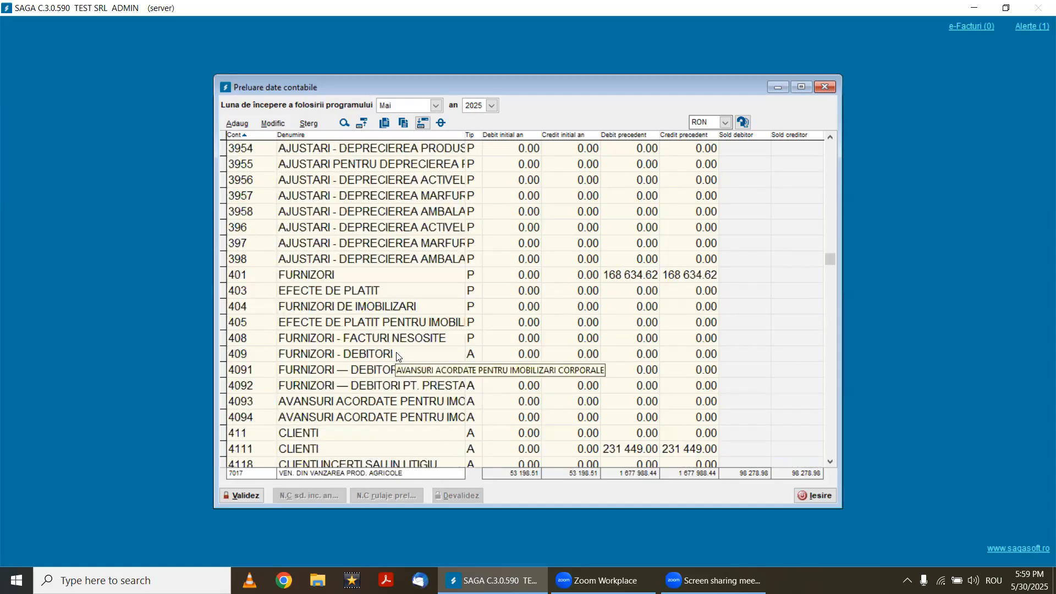
{"action": "scroll", "coordinate": [395, 359], "scroll_direction": "up", "scroll_amount": 18}
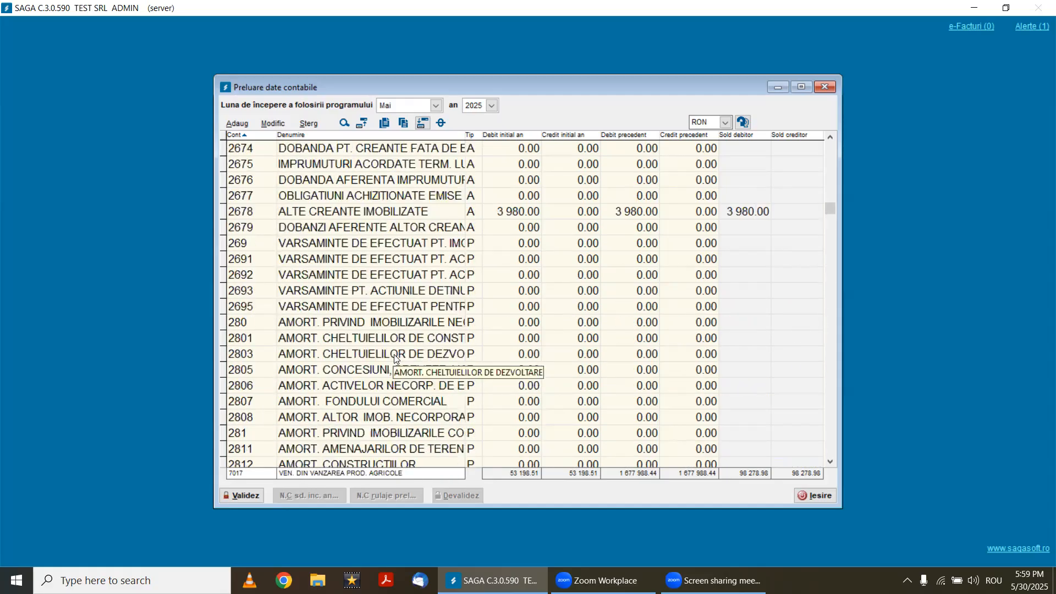
{"action": "scroll", "coordinate": [394, 360], "scroll_direction": "up", "scroll_amount": 11}
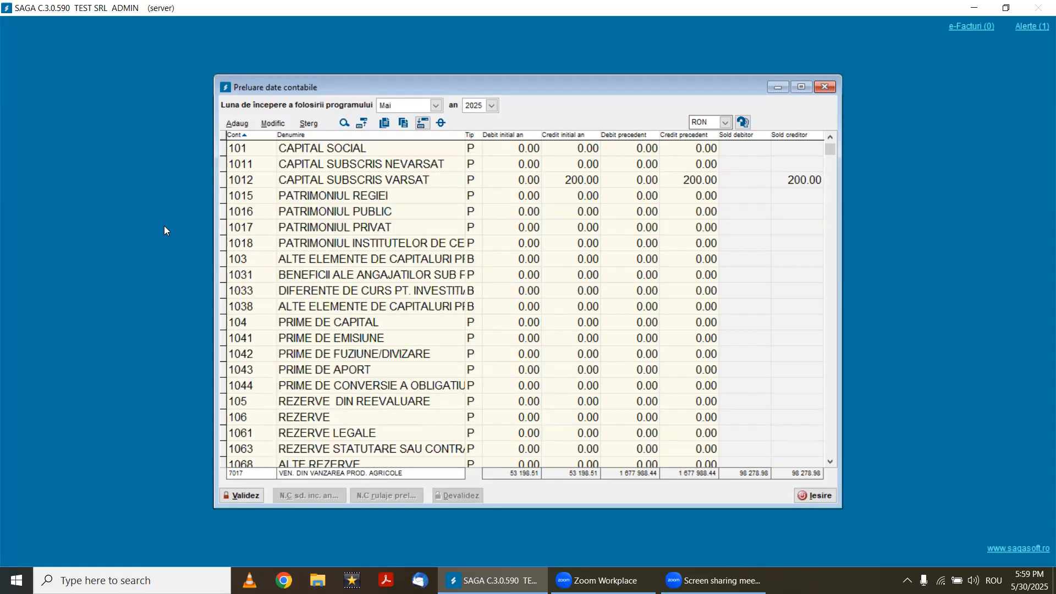
{"action": "scroll", "coordinate": [418, 324], "scroll_direction": "down", "scroll_amount": 7}
{"action": "scroll", "coordinate": [416, 324], "scroll_direction": "down", "scroll_amount": 14}
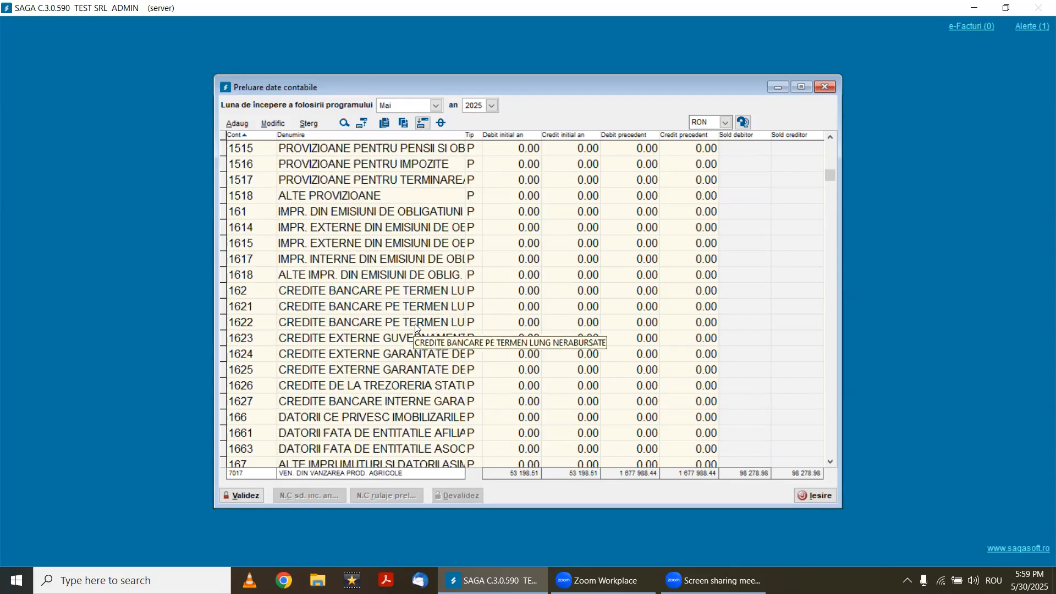
{"action": "scroll", "coordinate": [316, 199], "scroll_direction": "down", "scroll_amount": 6}
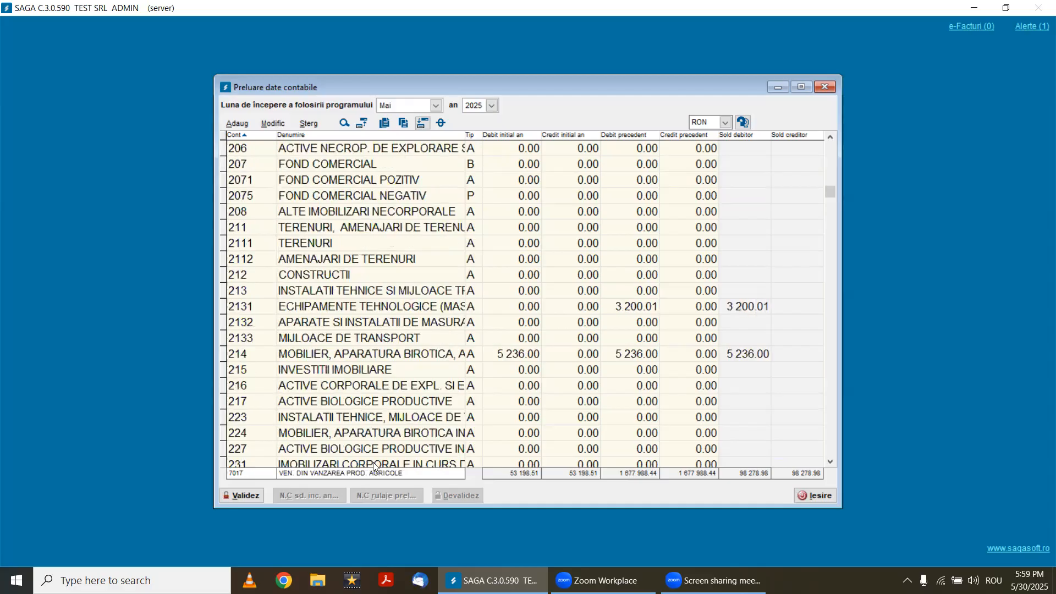
- Filter the account list to show only accounts with amounts, and validate the taken-over accounting data
{"action": "left_click", "coordinate": [441, 124]}
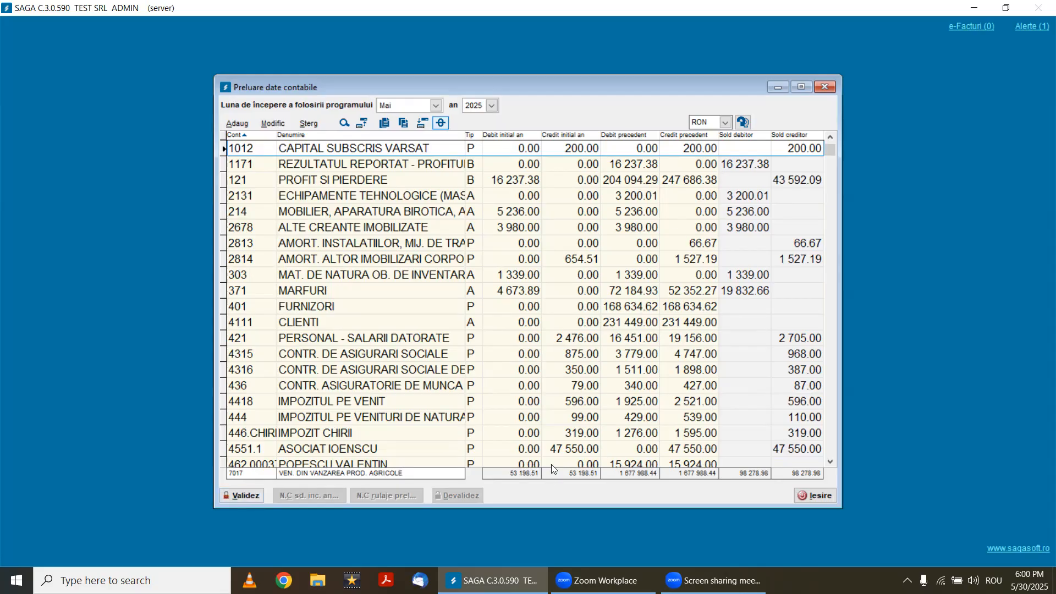
{"action": "left_click", "coordinate": [243, 496]}
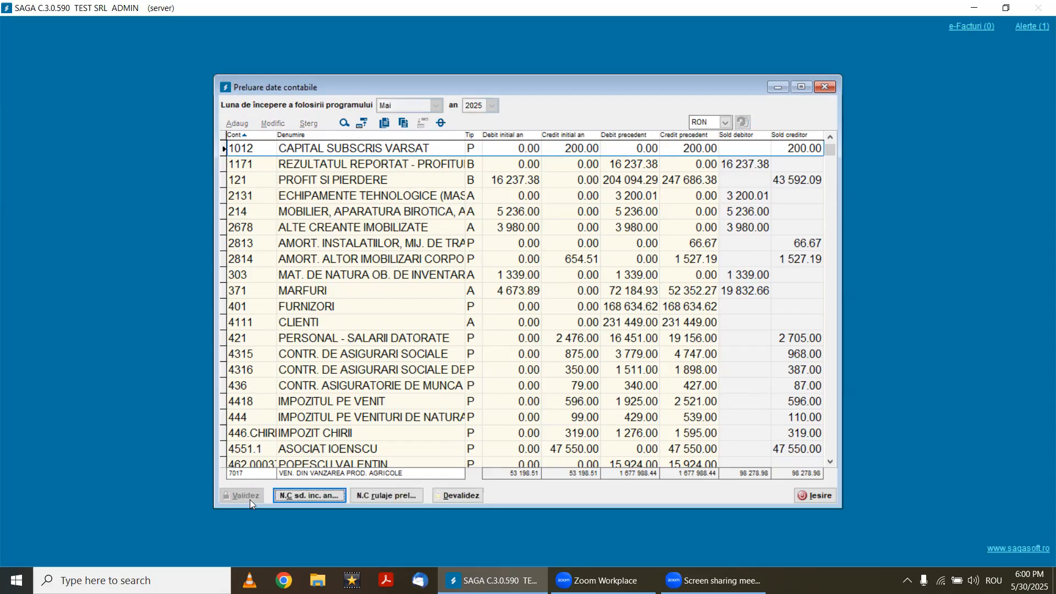